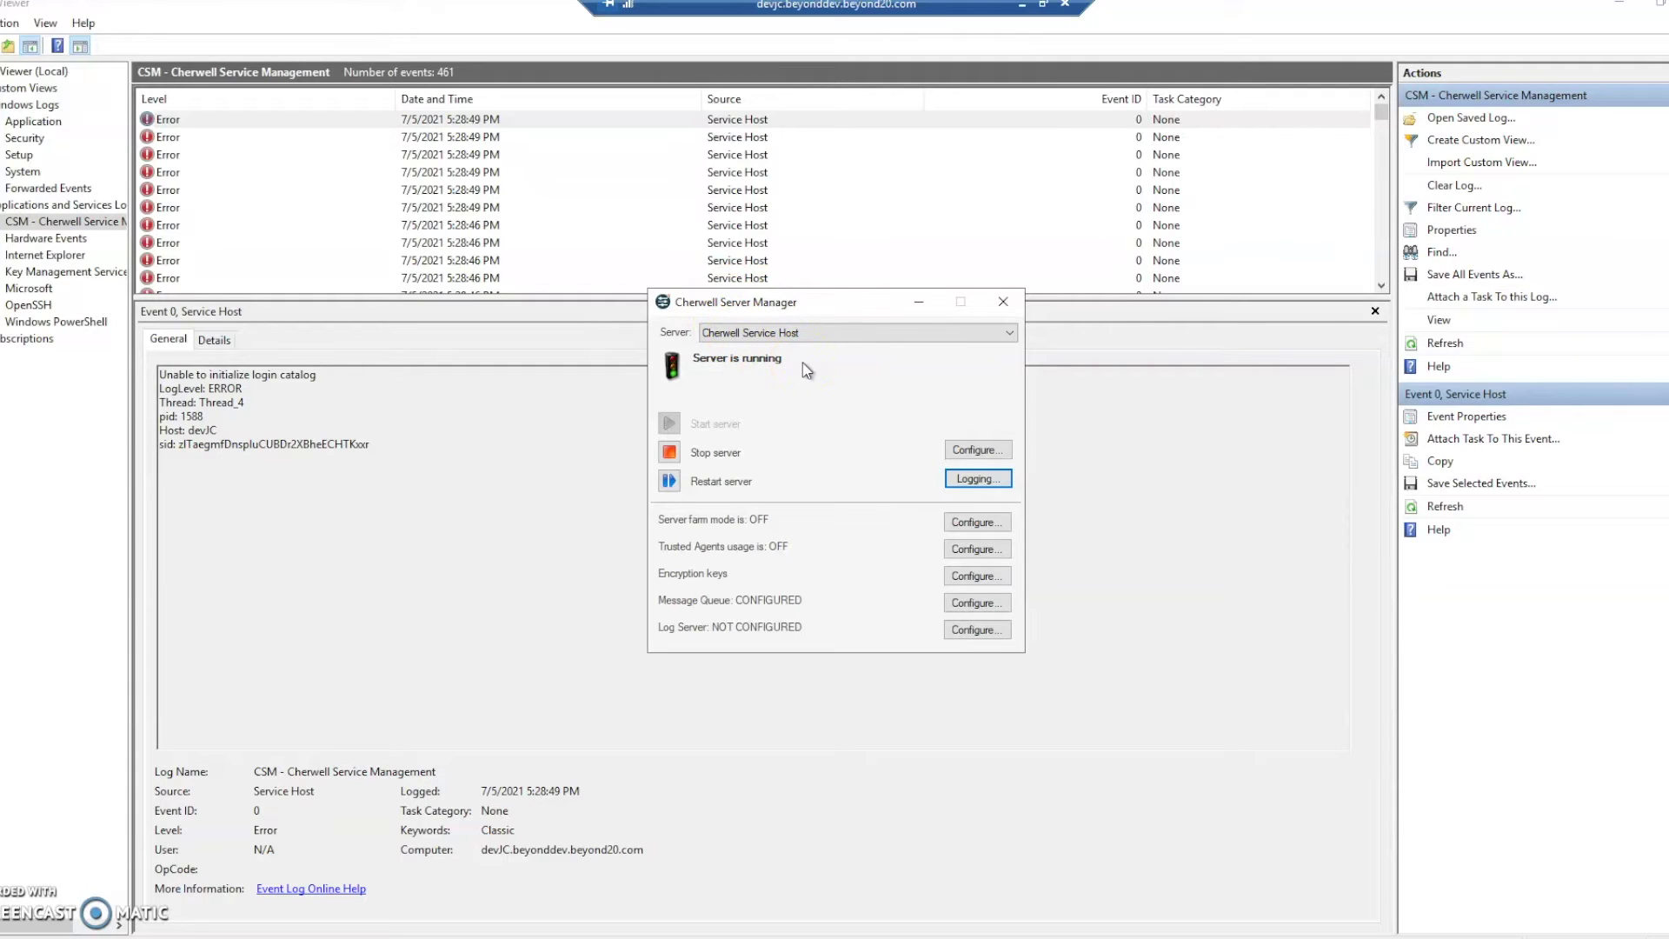
# Step: Switch the server to Application Server and back to Cherwell Service Host, then bring up its Logging Options
pyautogui.click(791, 335)
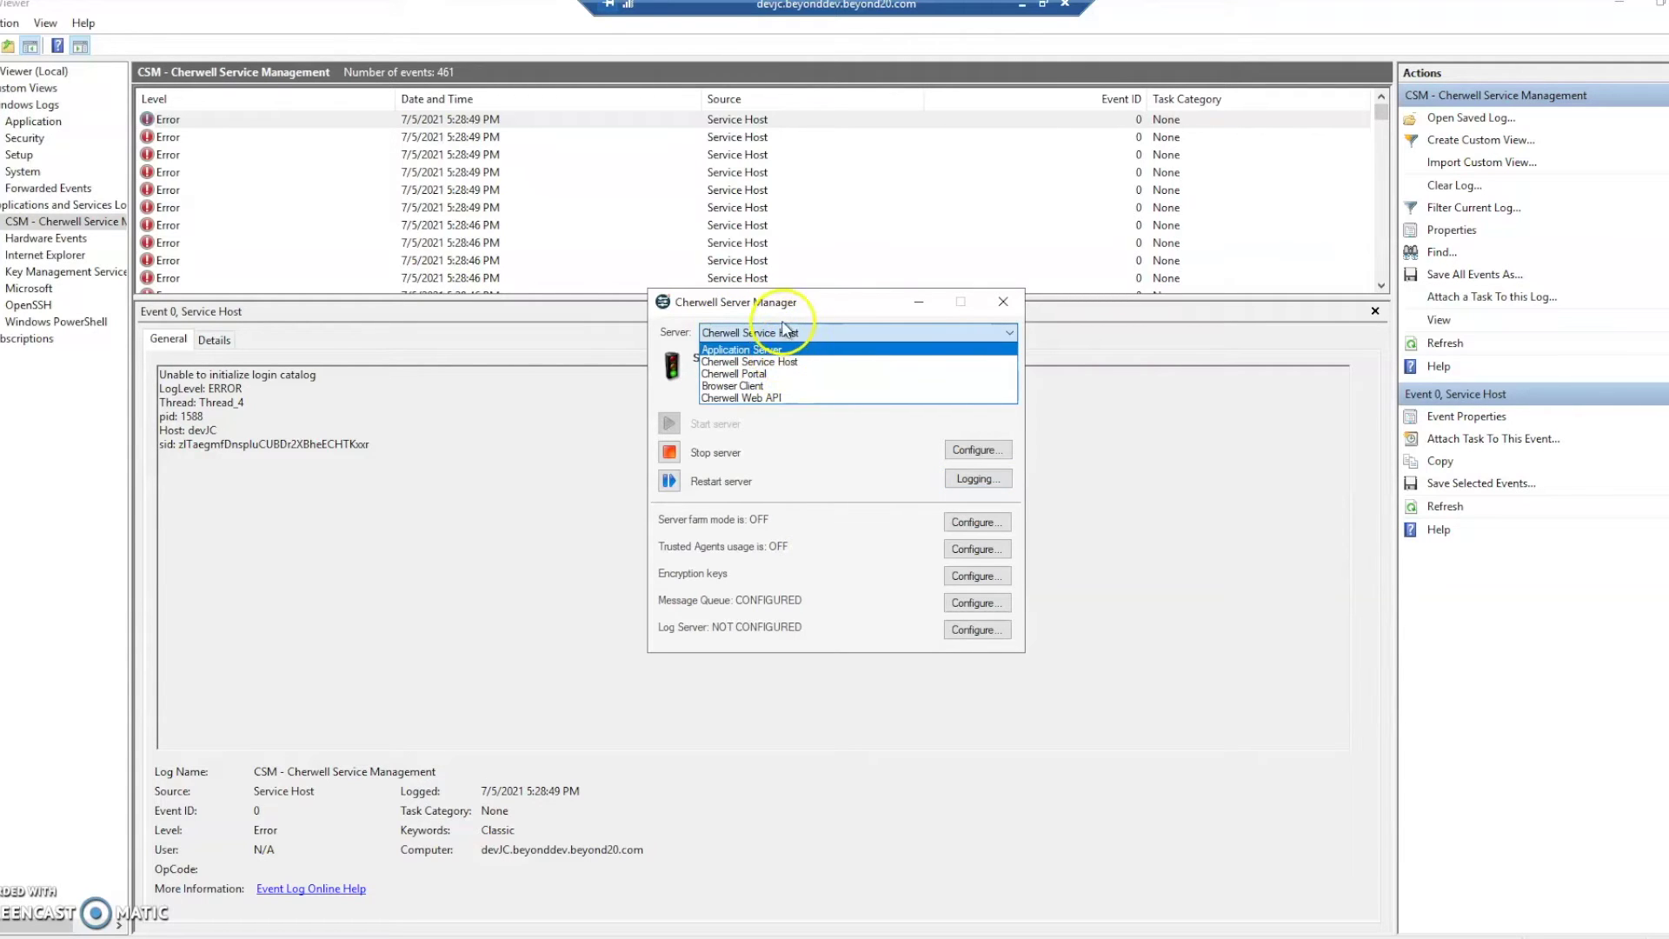
pyautogui.click(779, 350)
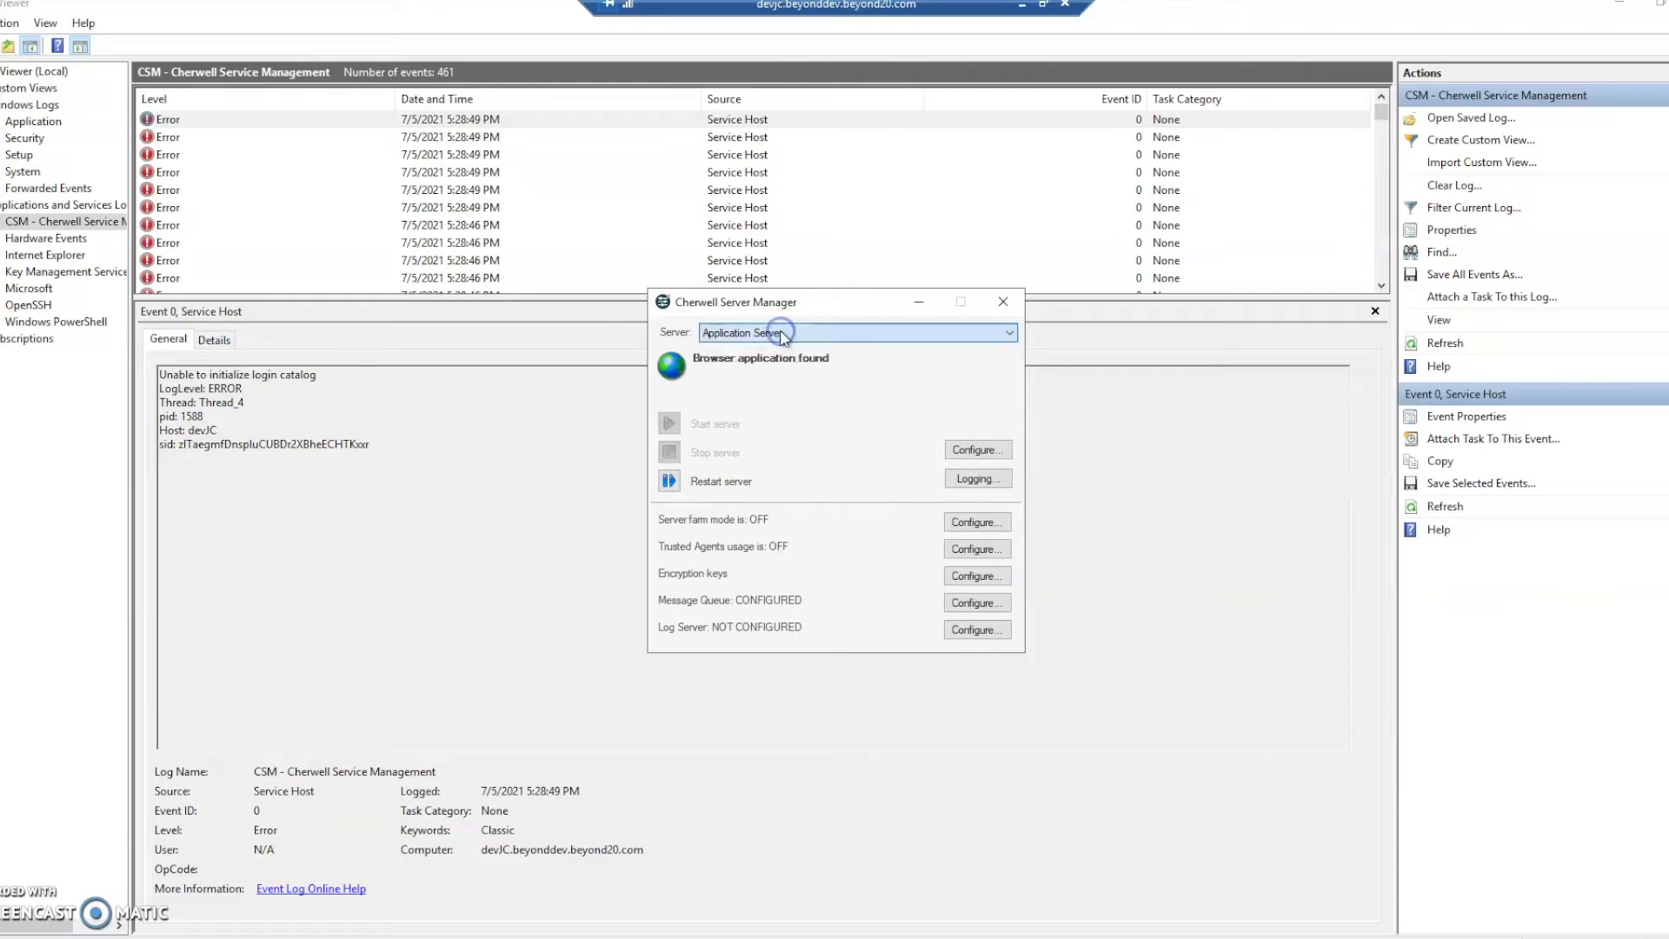
pyautogui.click(782, 331)
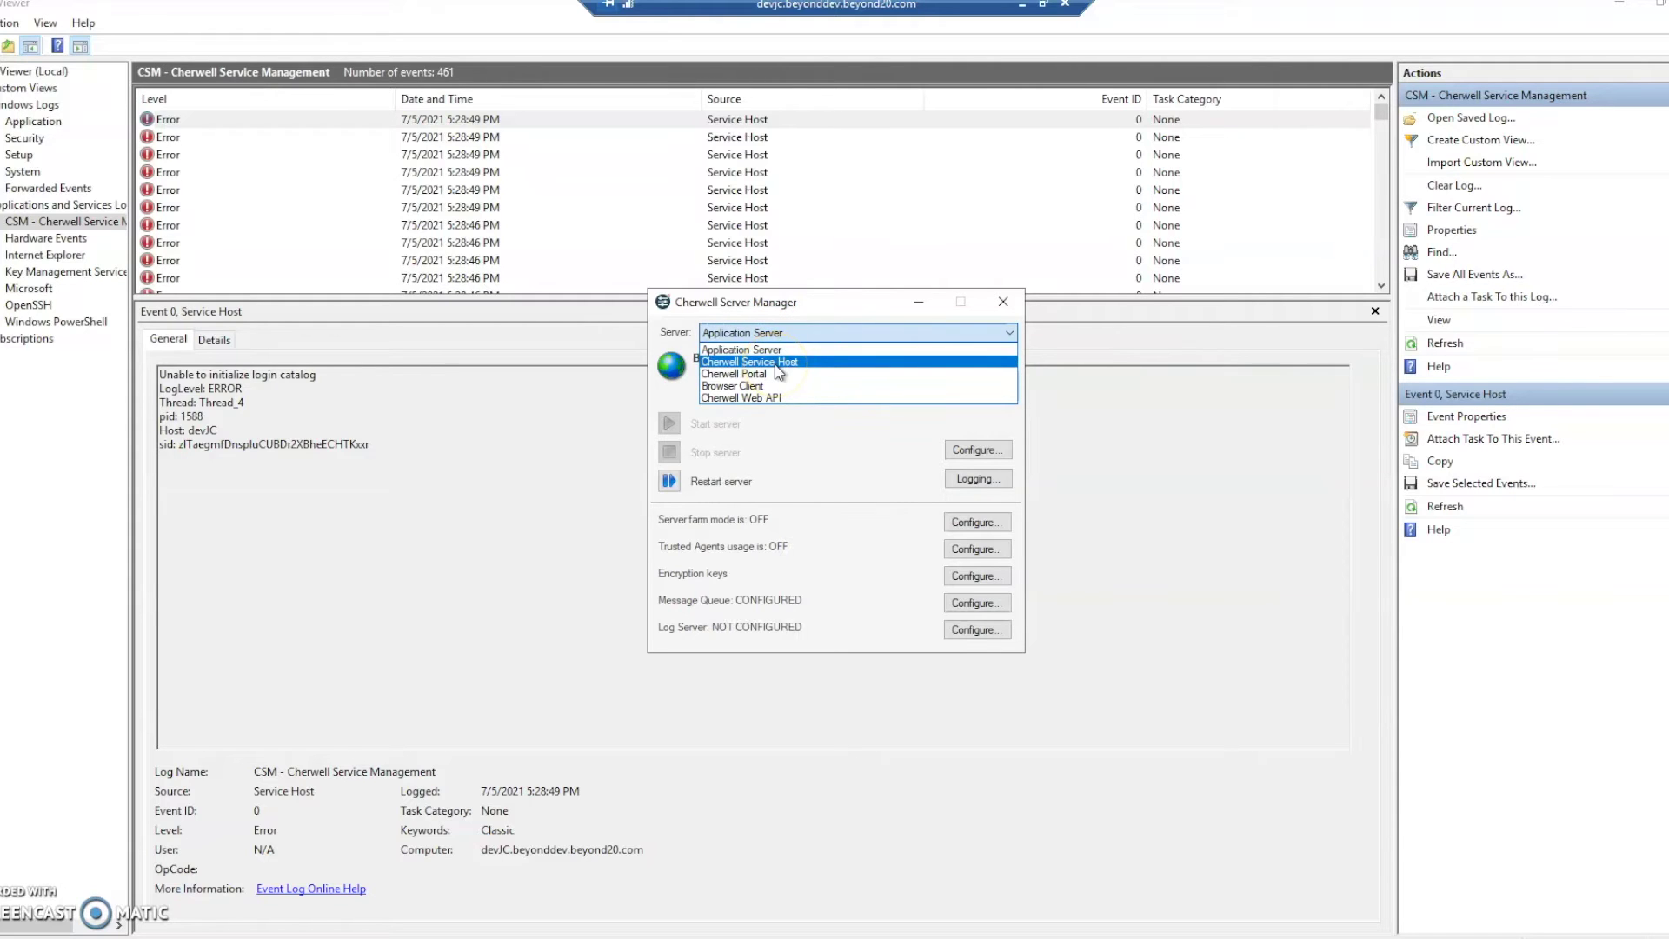
pyautogui.click(777, 362)
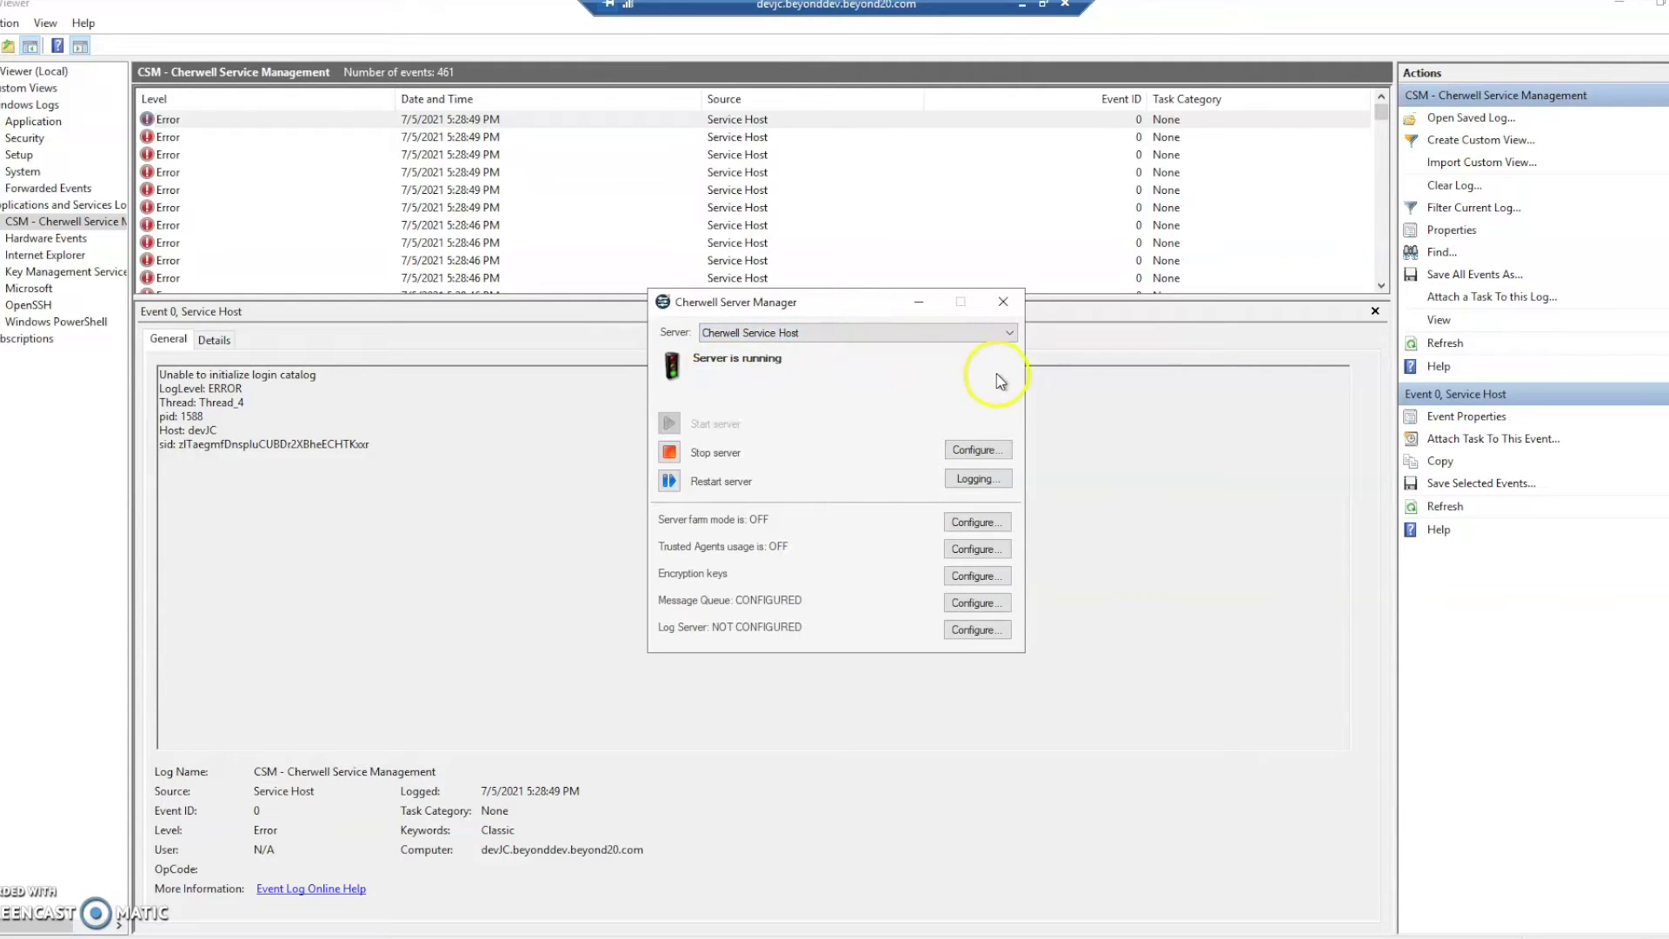
pyautogui.click(961, 485)
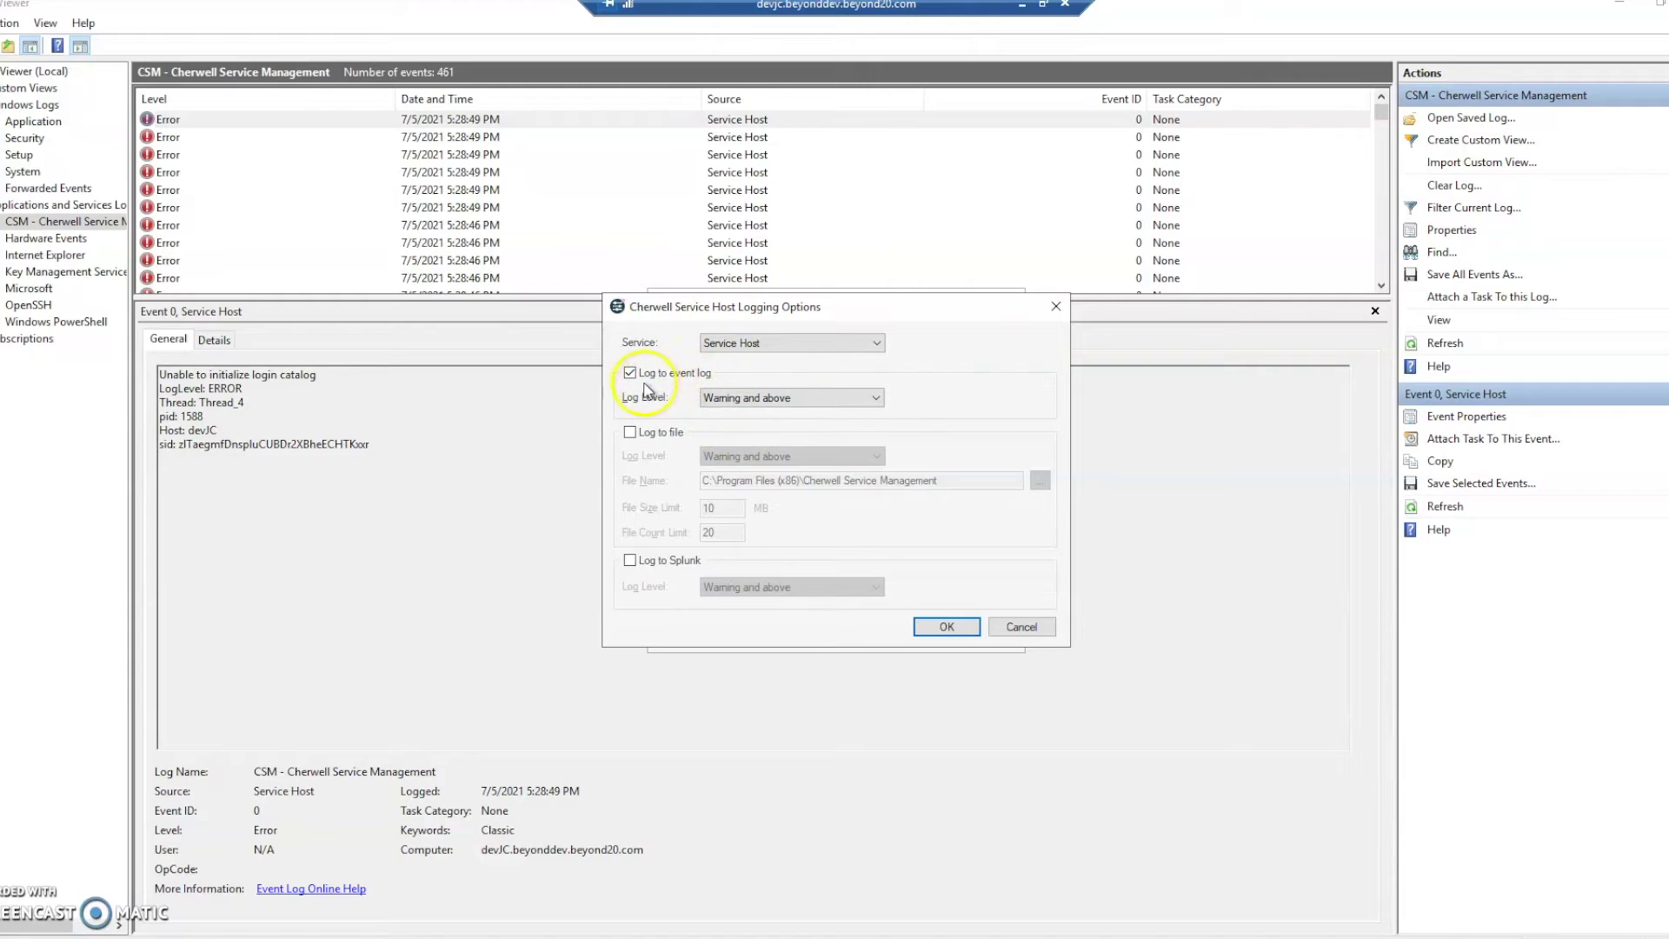
# Step: Browse the event-log levels, keep Warning and above unchanged, and close the Logging Options dialog
pyautogui.click(741, 402)
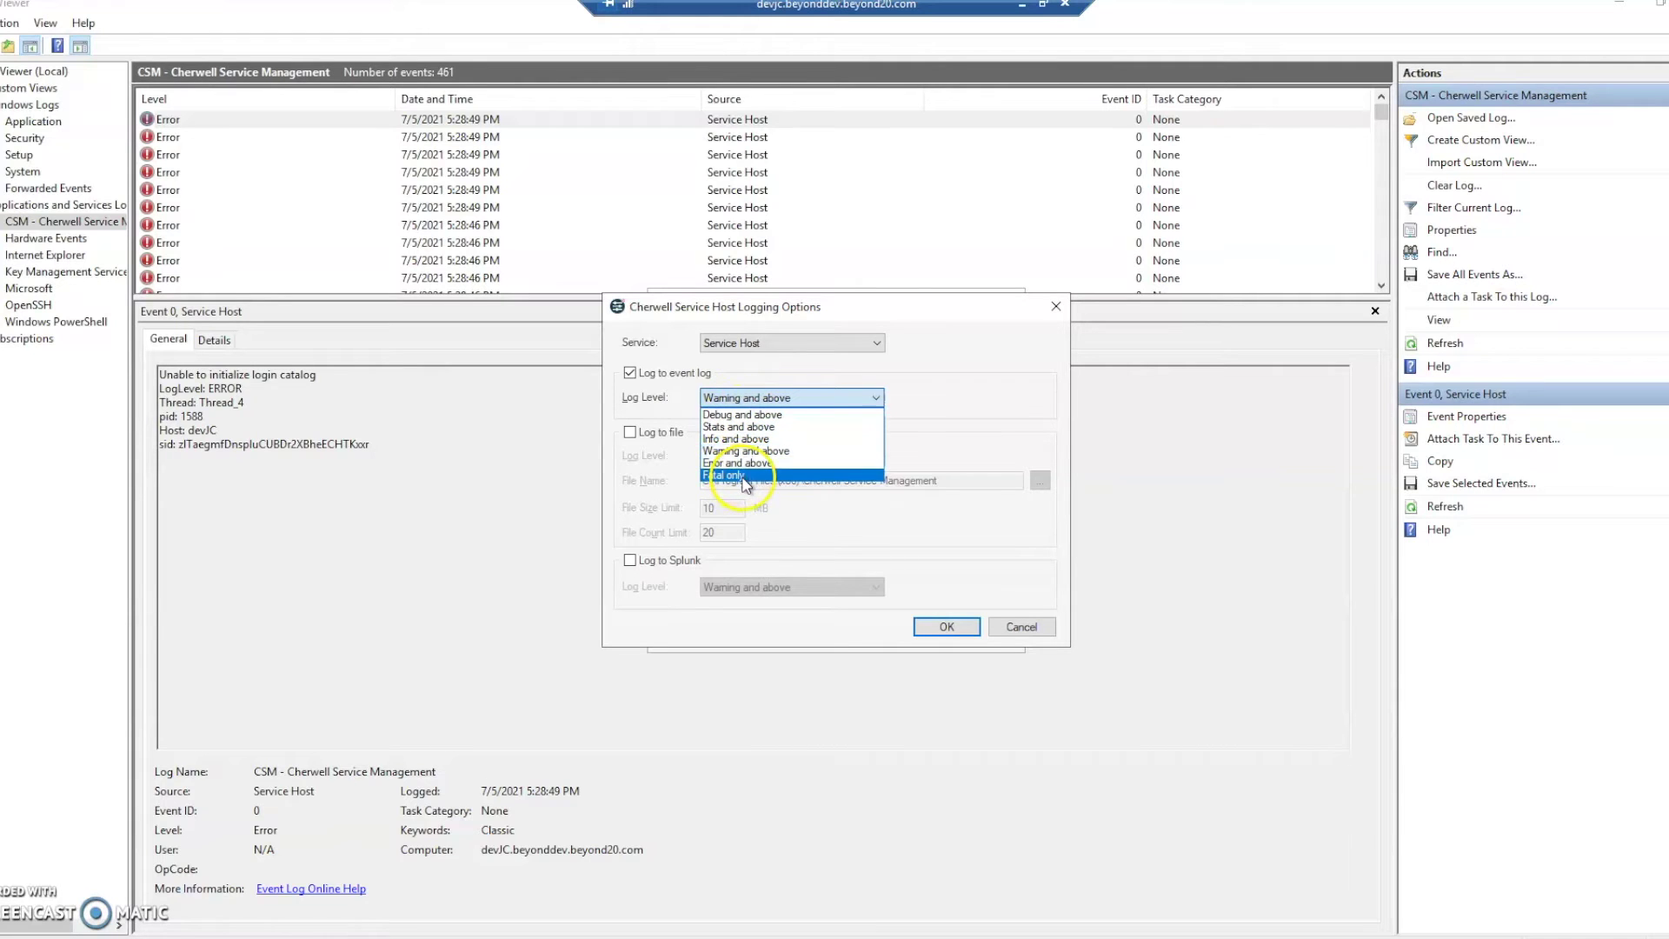
pyautogui.press('Up')
pyautogui.press('Up')
pyautogui.press('Up')
pyautogui.press('Up')
pyautogui.press('Up')
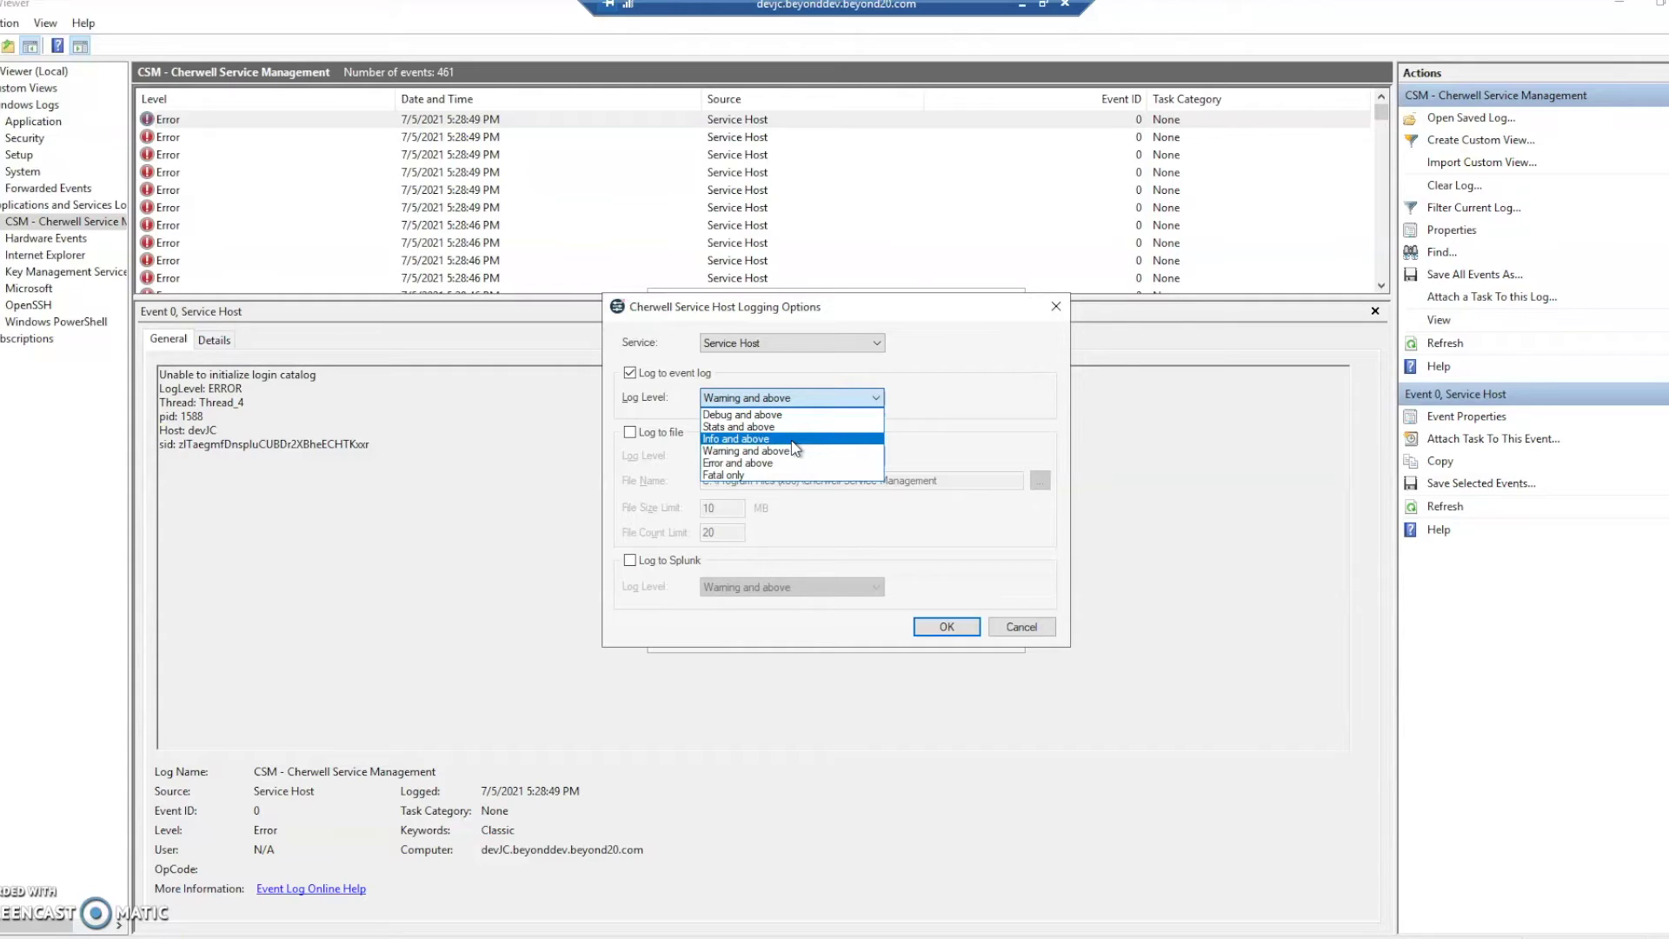
pyautogui.click(982, 378)
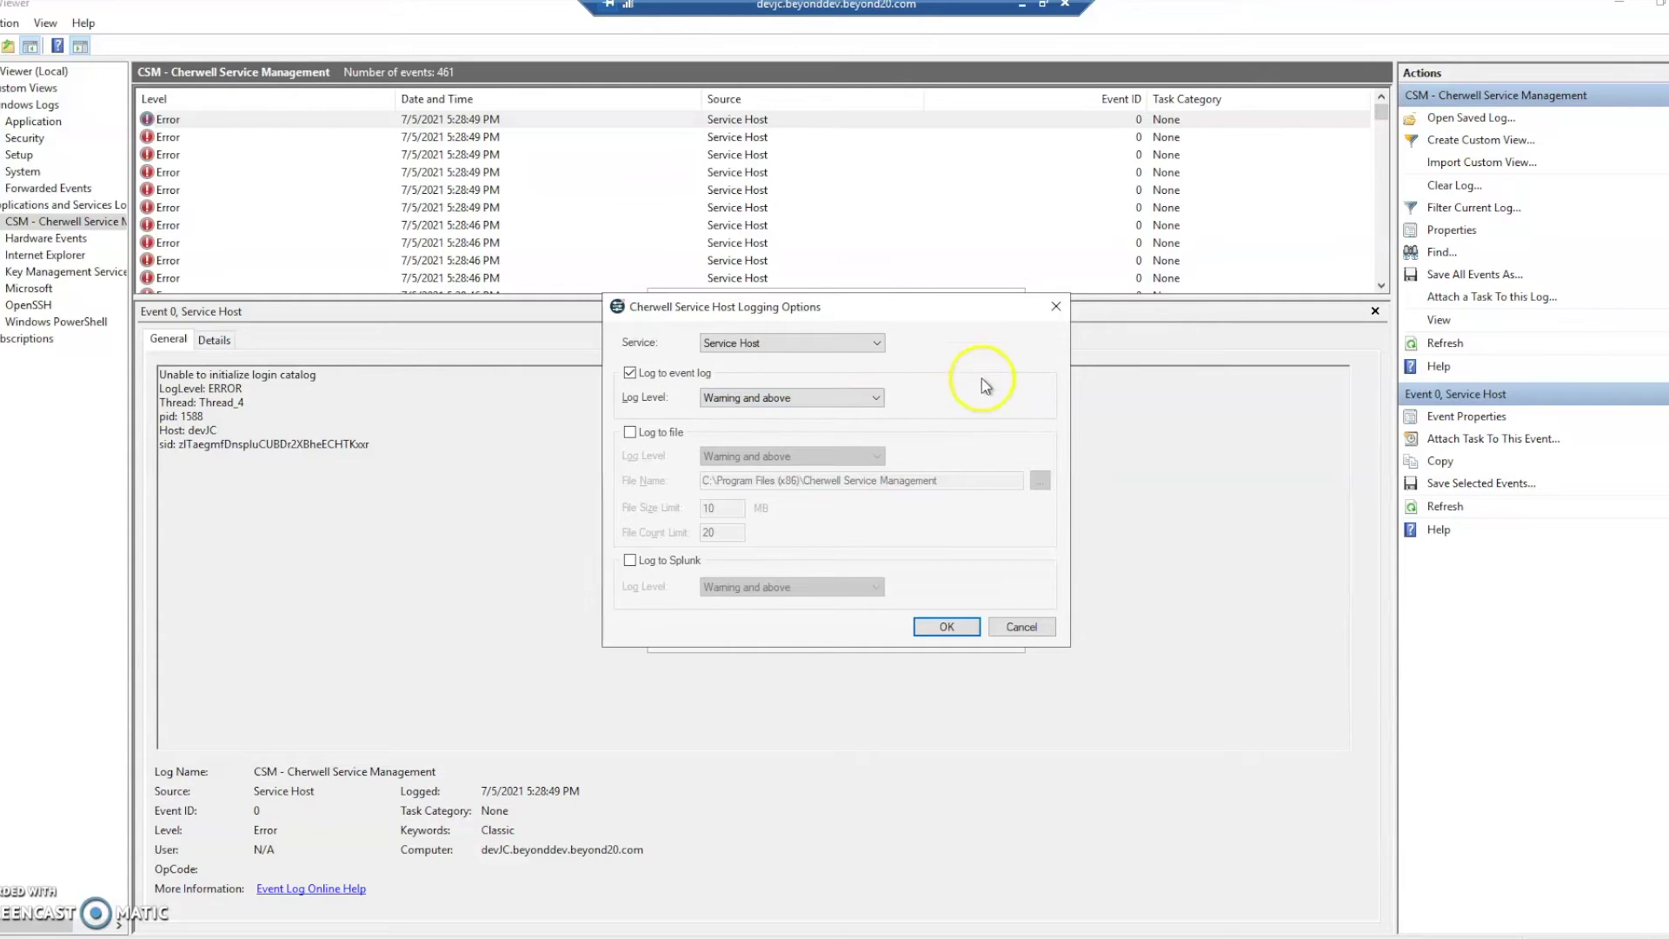
pyautogui.click(1056, 306)
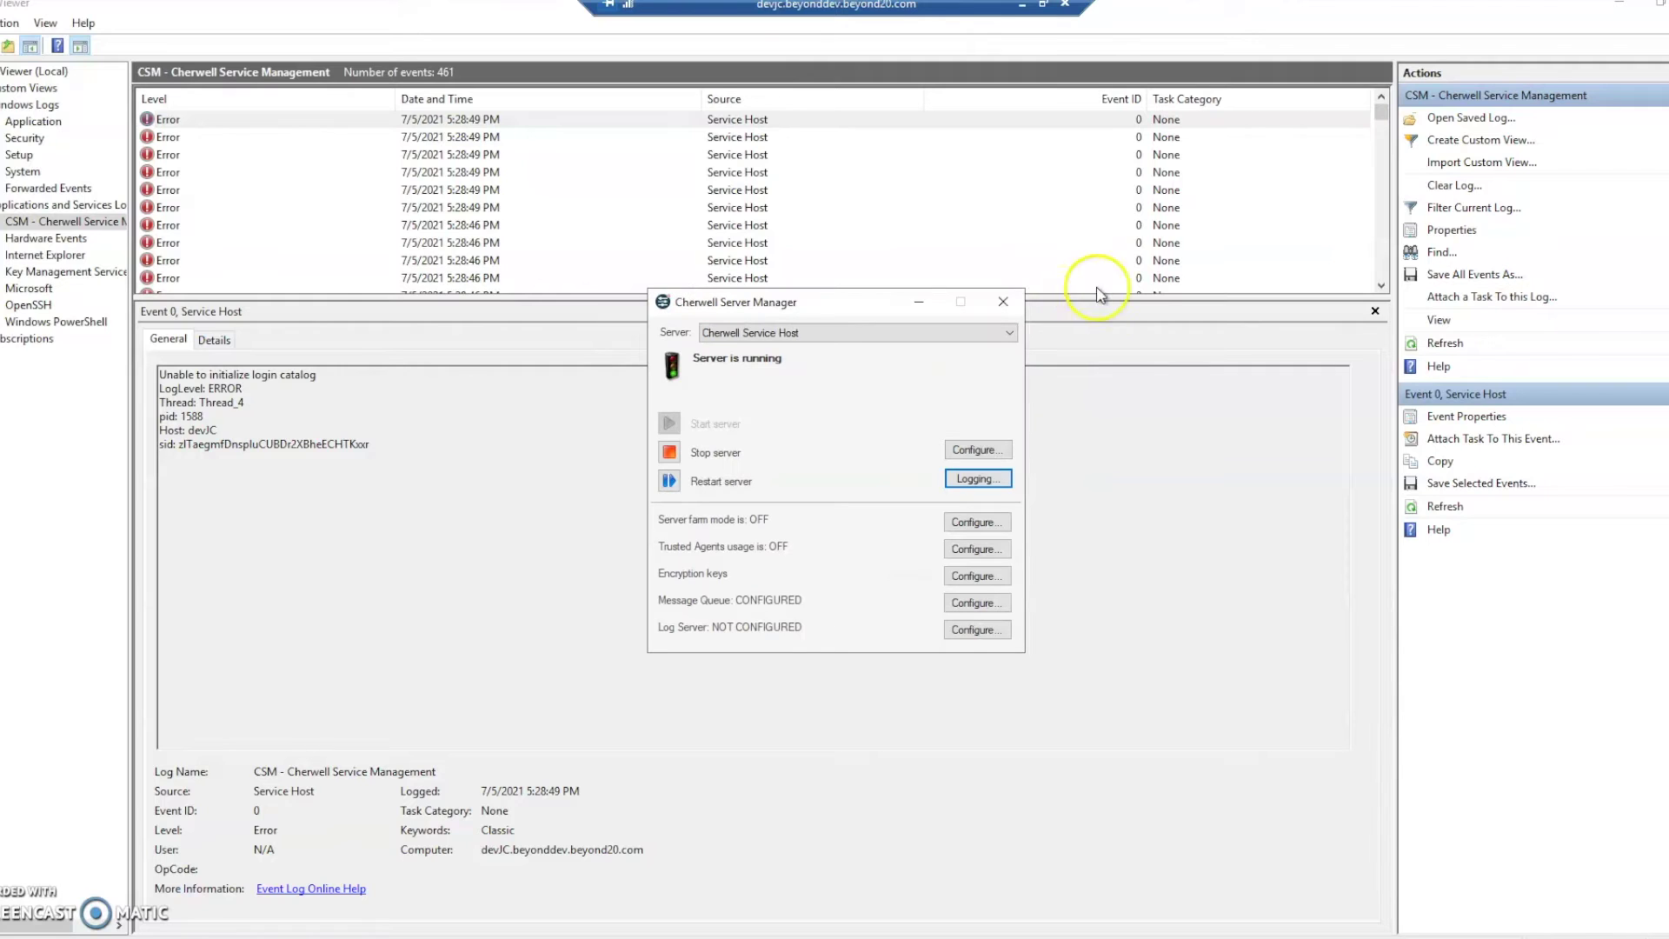
# Step: Reopen the Service Host Logging Options, then return to Event Viewer's 'Unable to initialize login catalog' error
pyautogui.click(1205, 404)
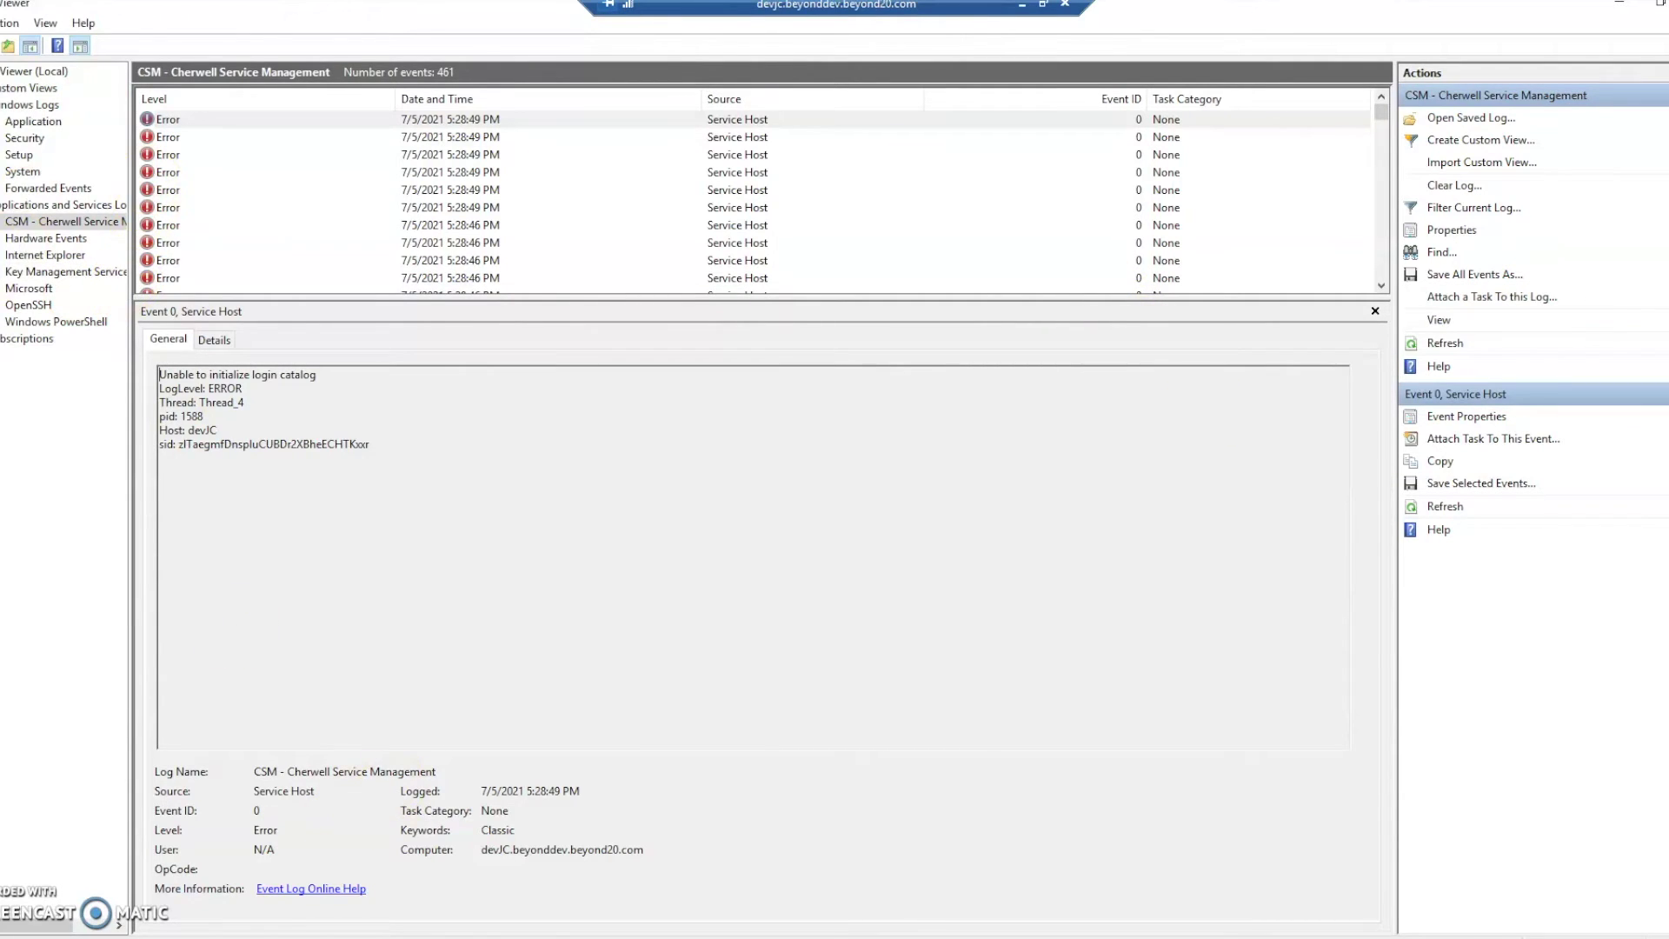
pyautogui.hotkey('alt', 'Tab')
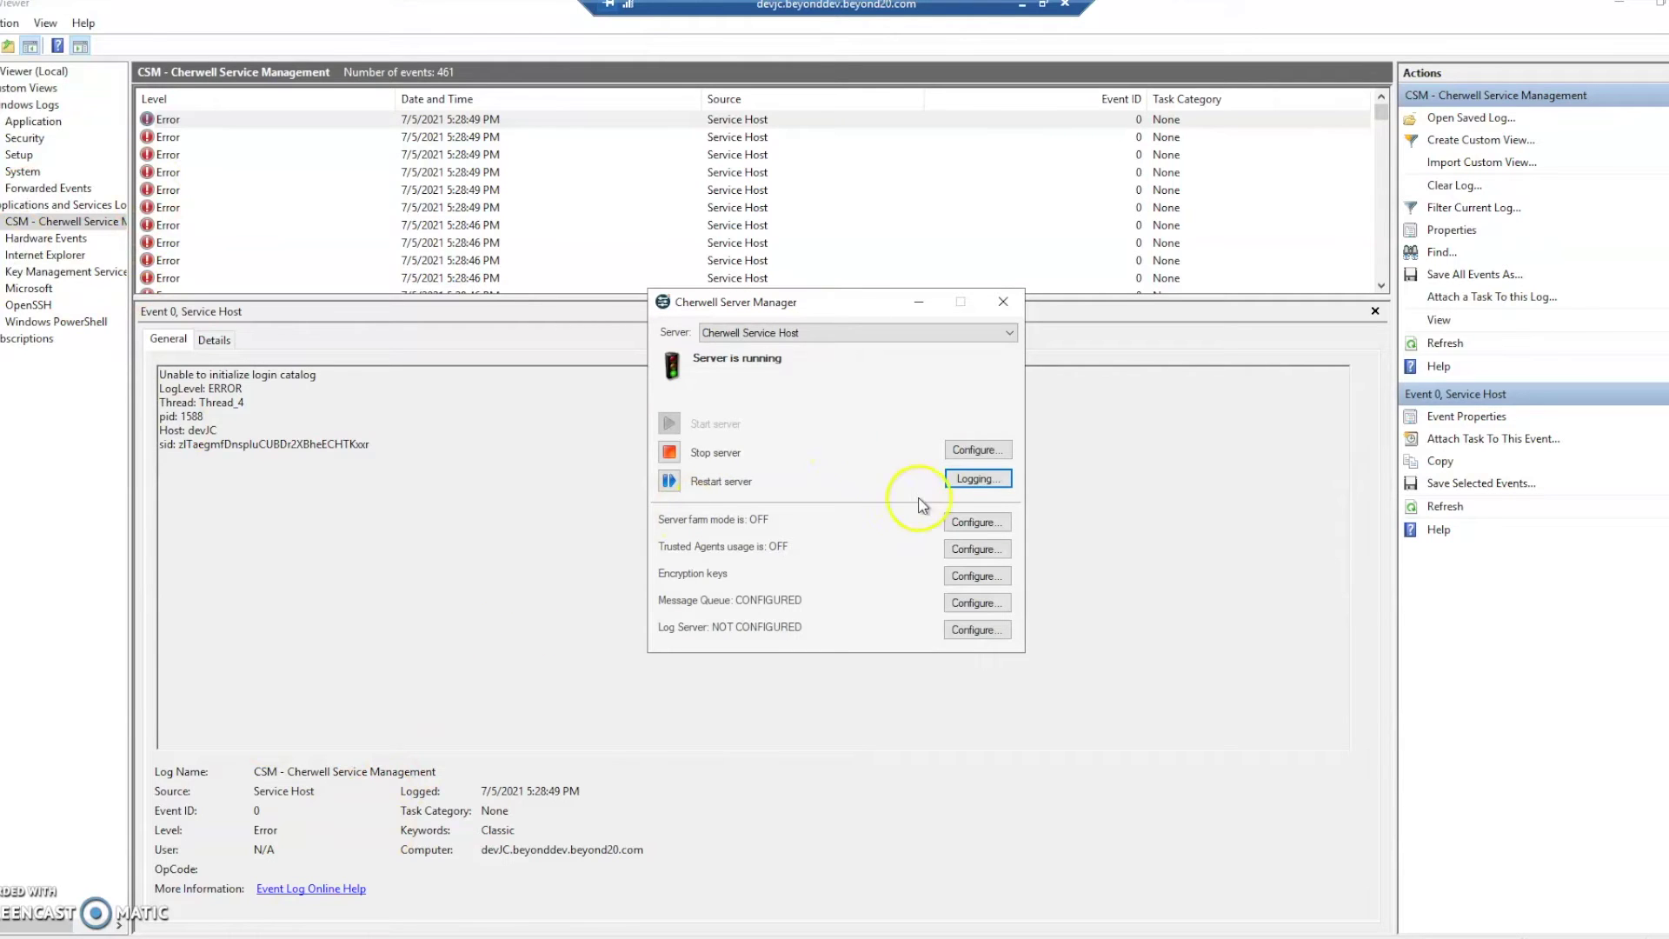
pyautogui.click(963, 478)
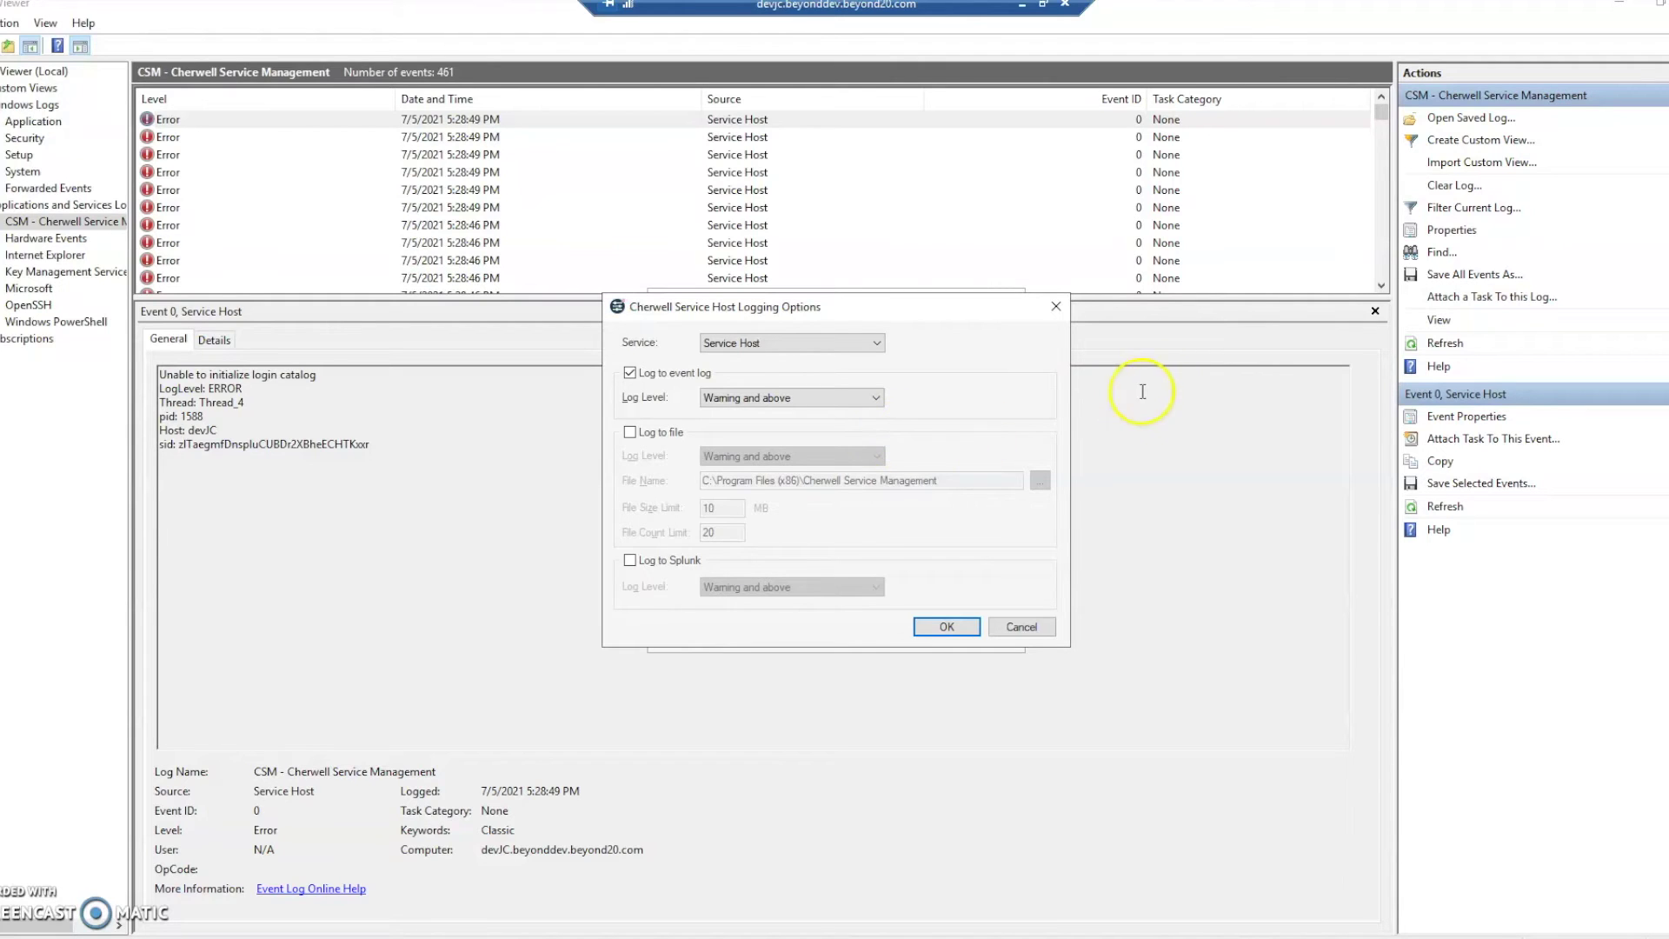
pyautogui.click(1185, 389)
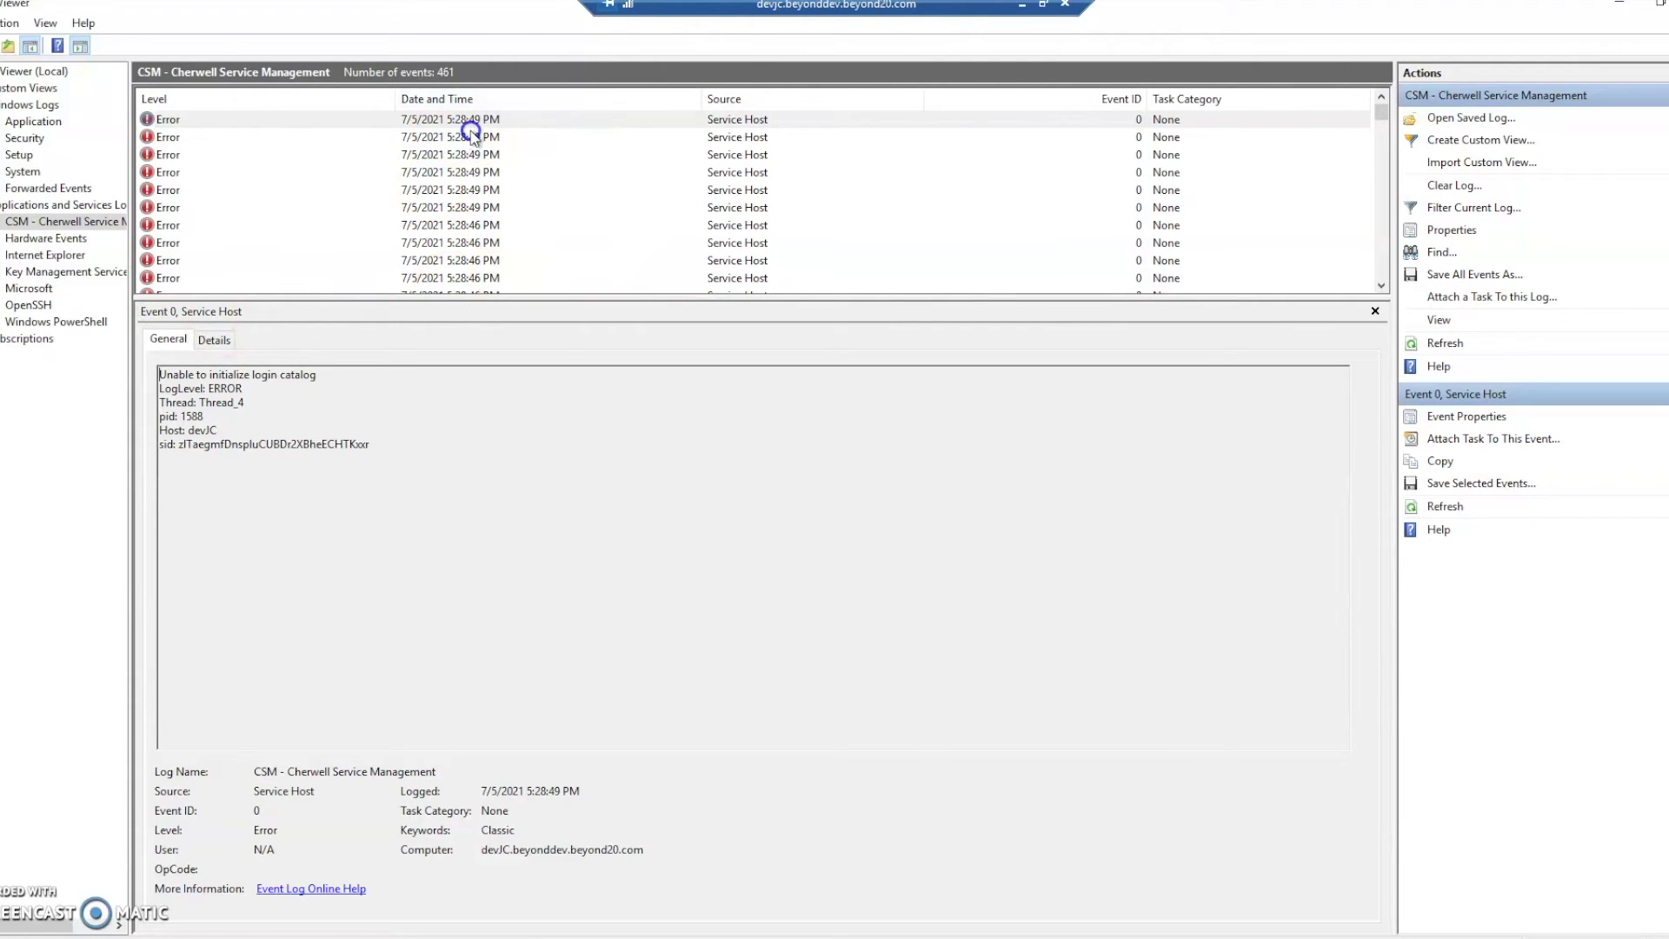
pyautogui.click(462, 136)
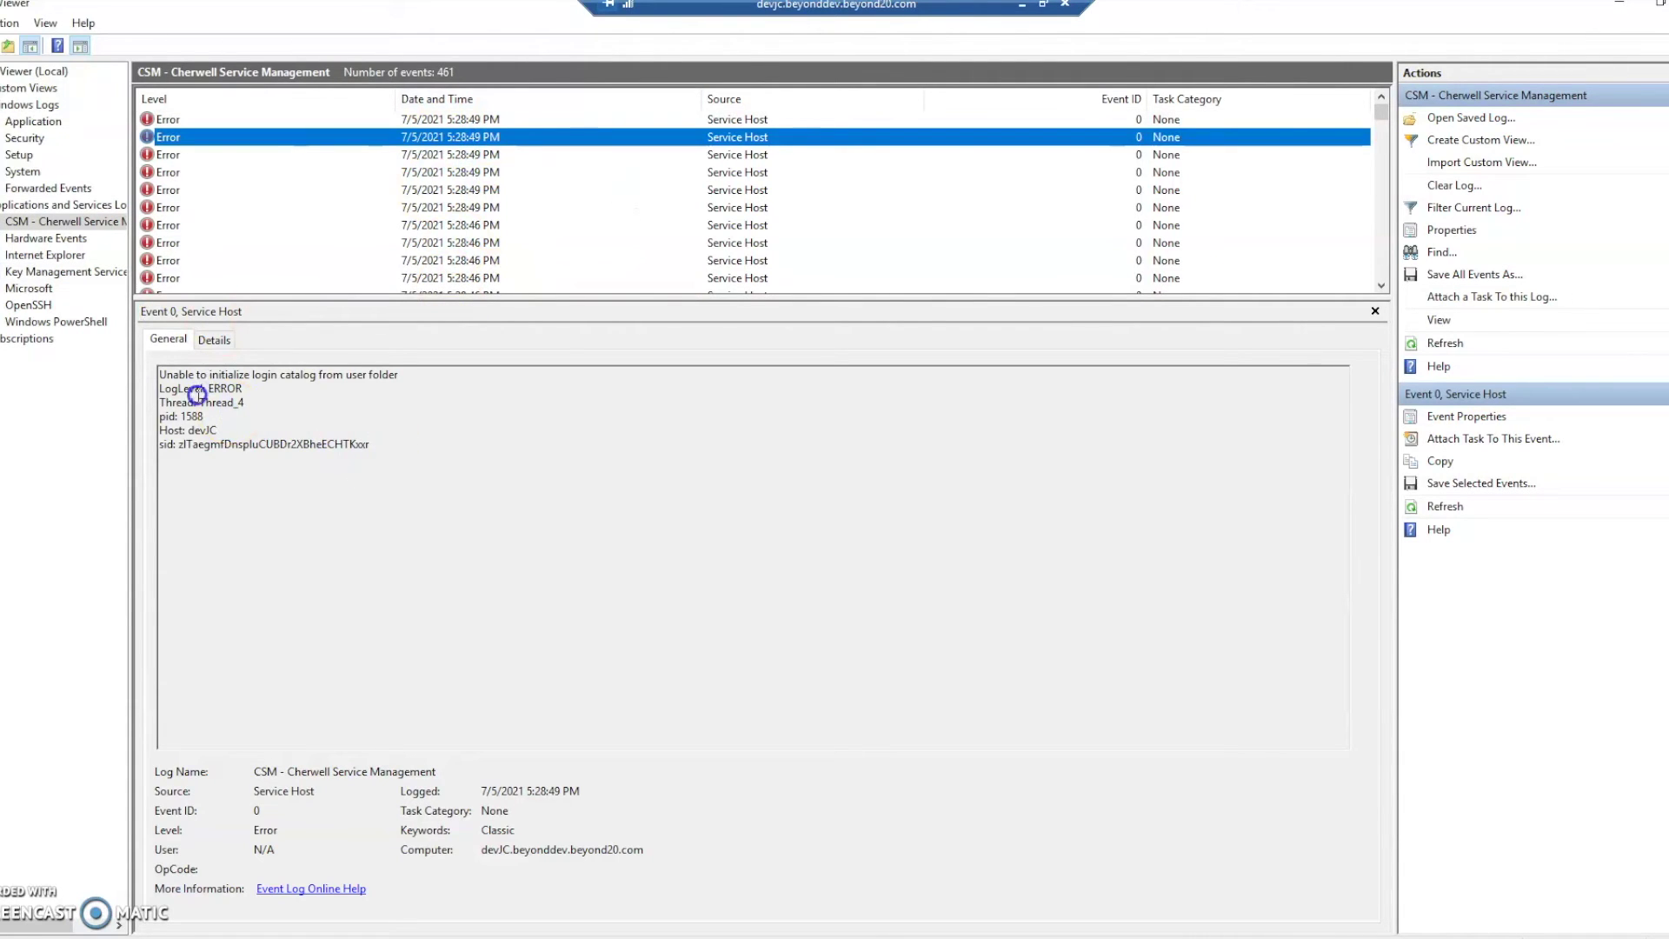
pyautogui.click(214, 339)
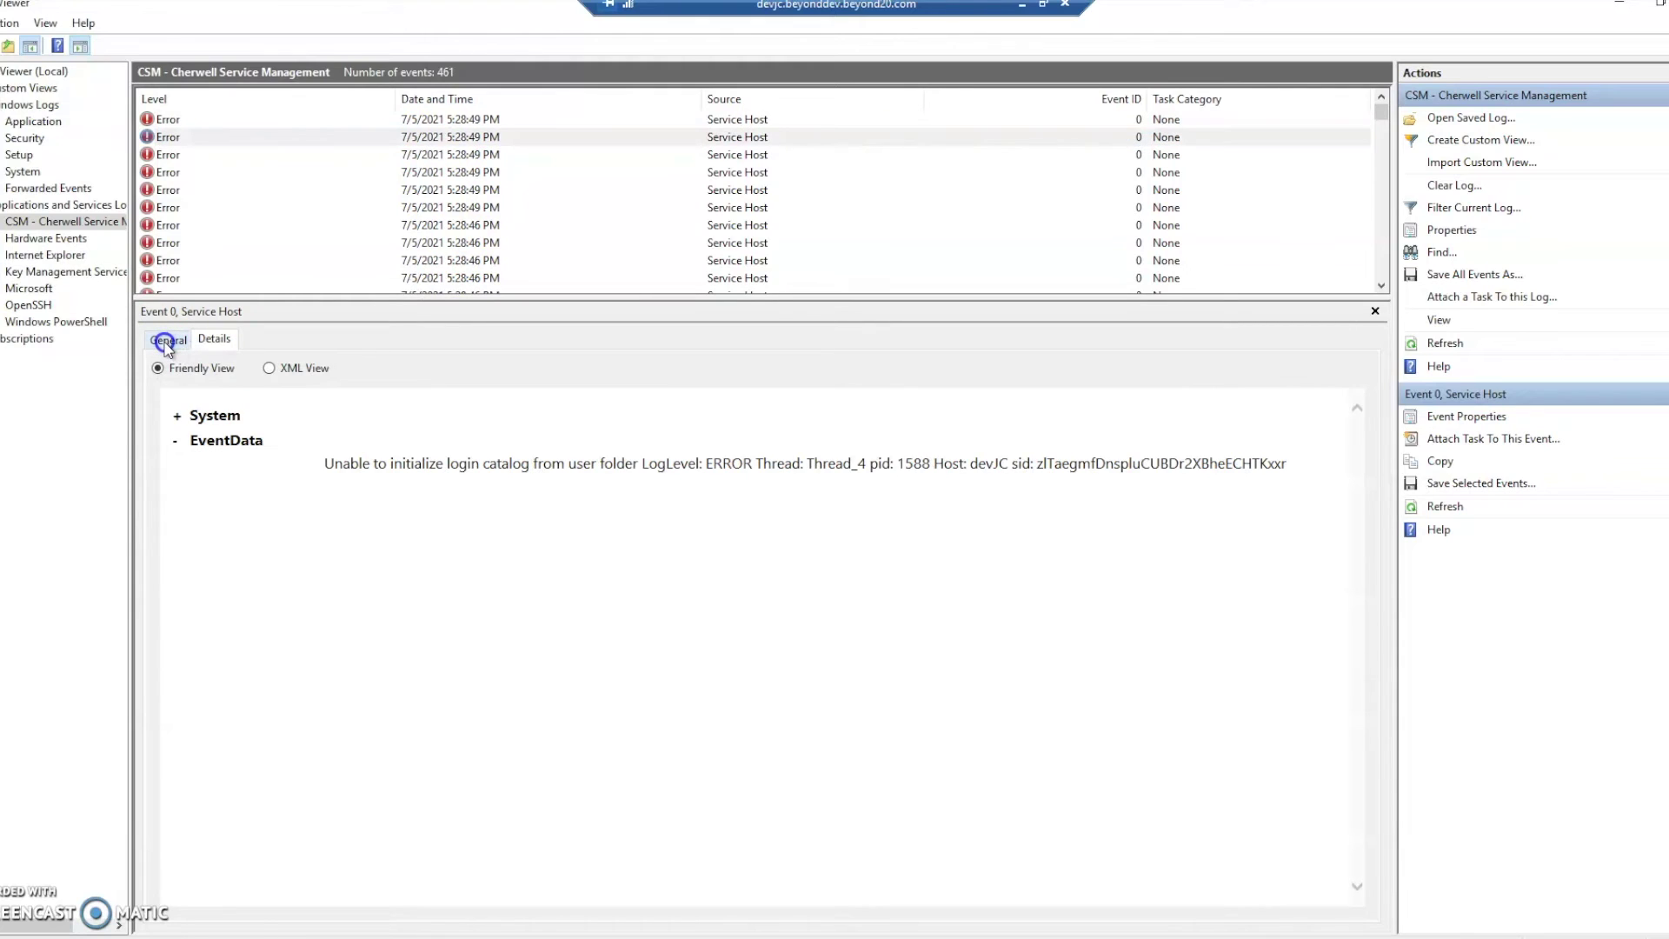
pyautogui.click(167, 341)
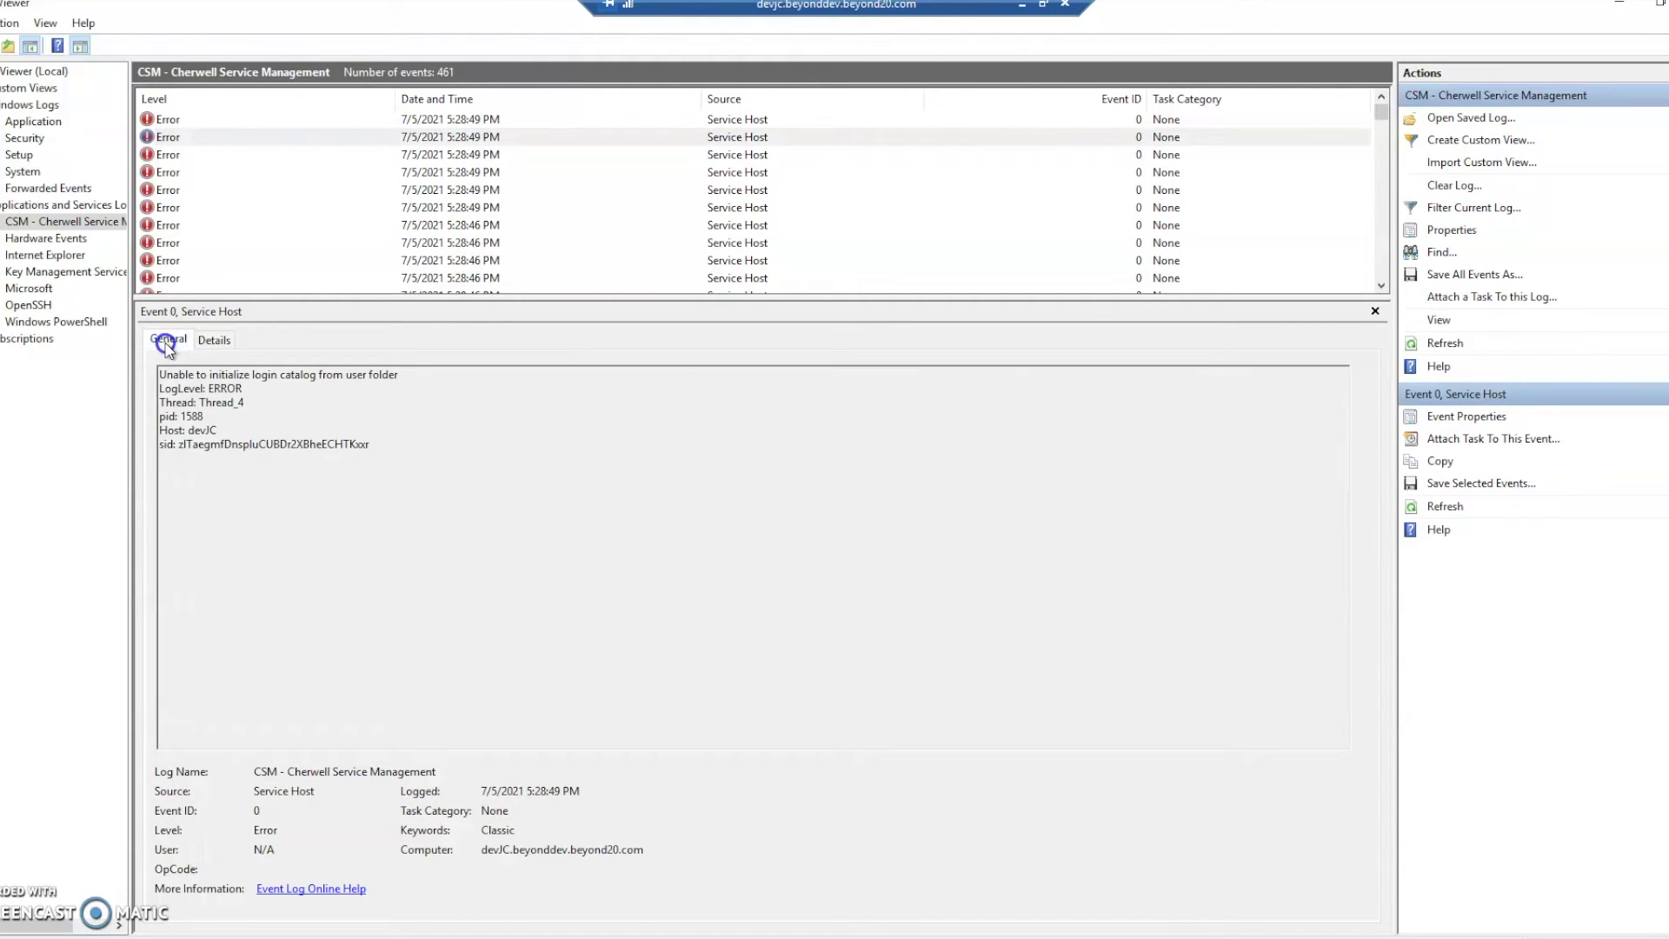
pyautogui.click(508, 119)
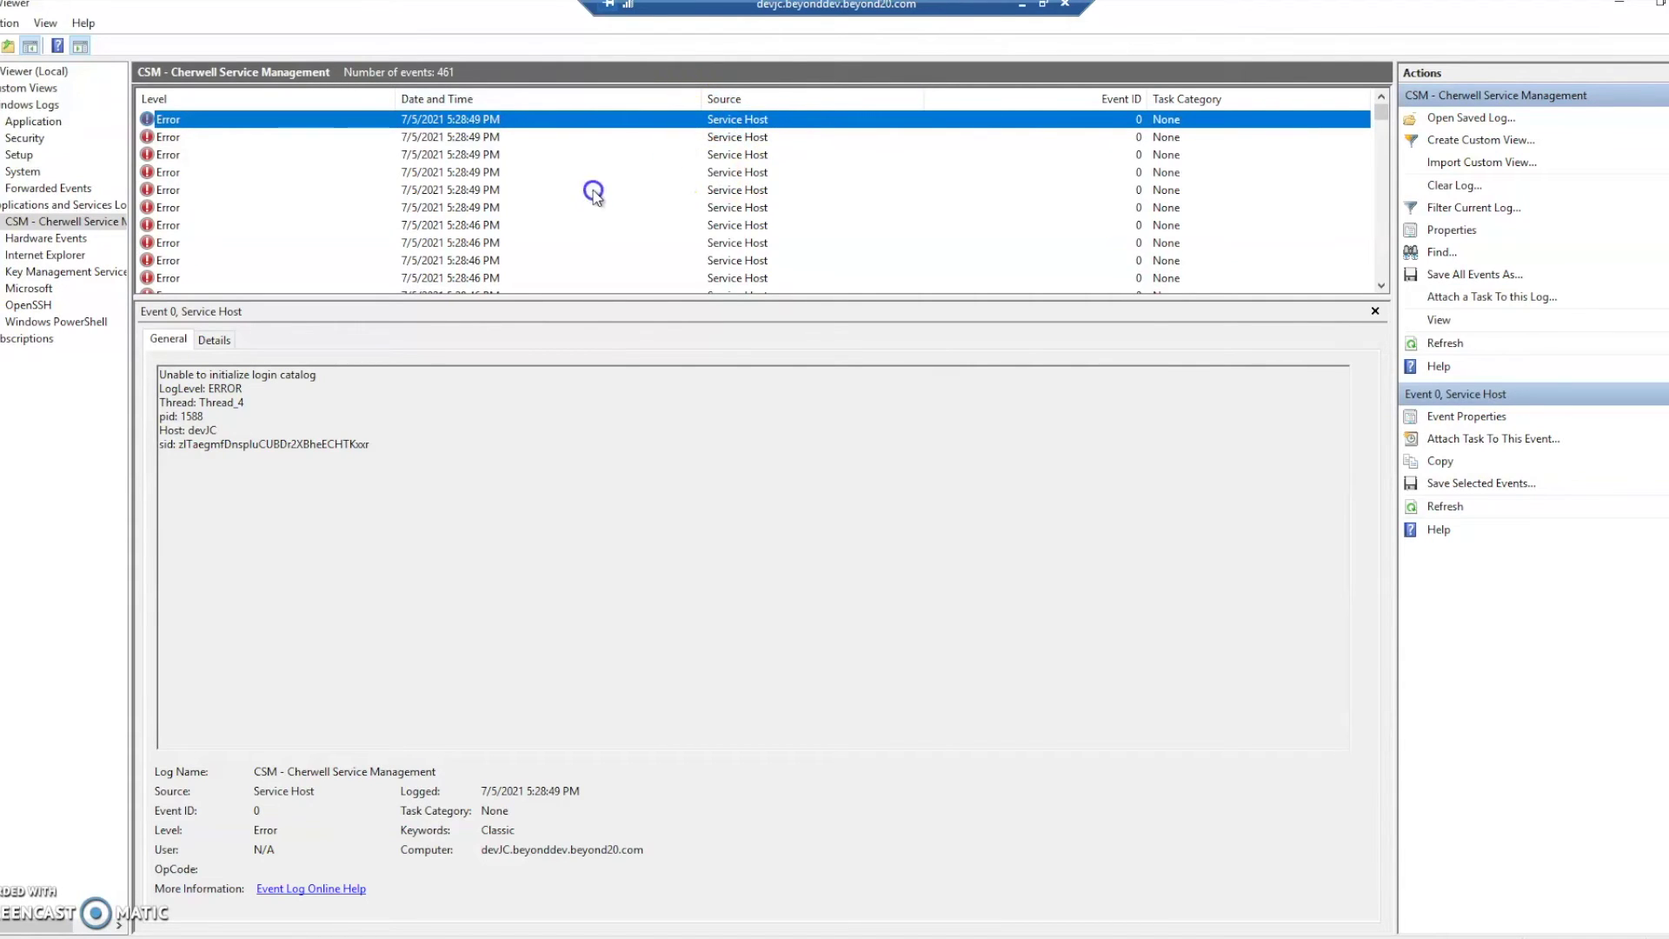
pyautogui.scroll(-2, 487, 190)
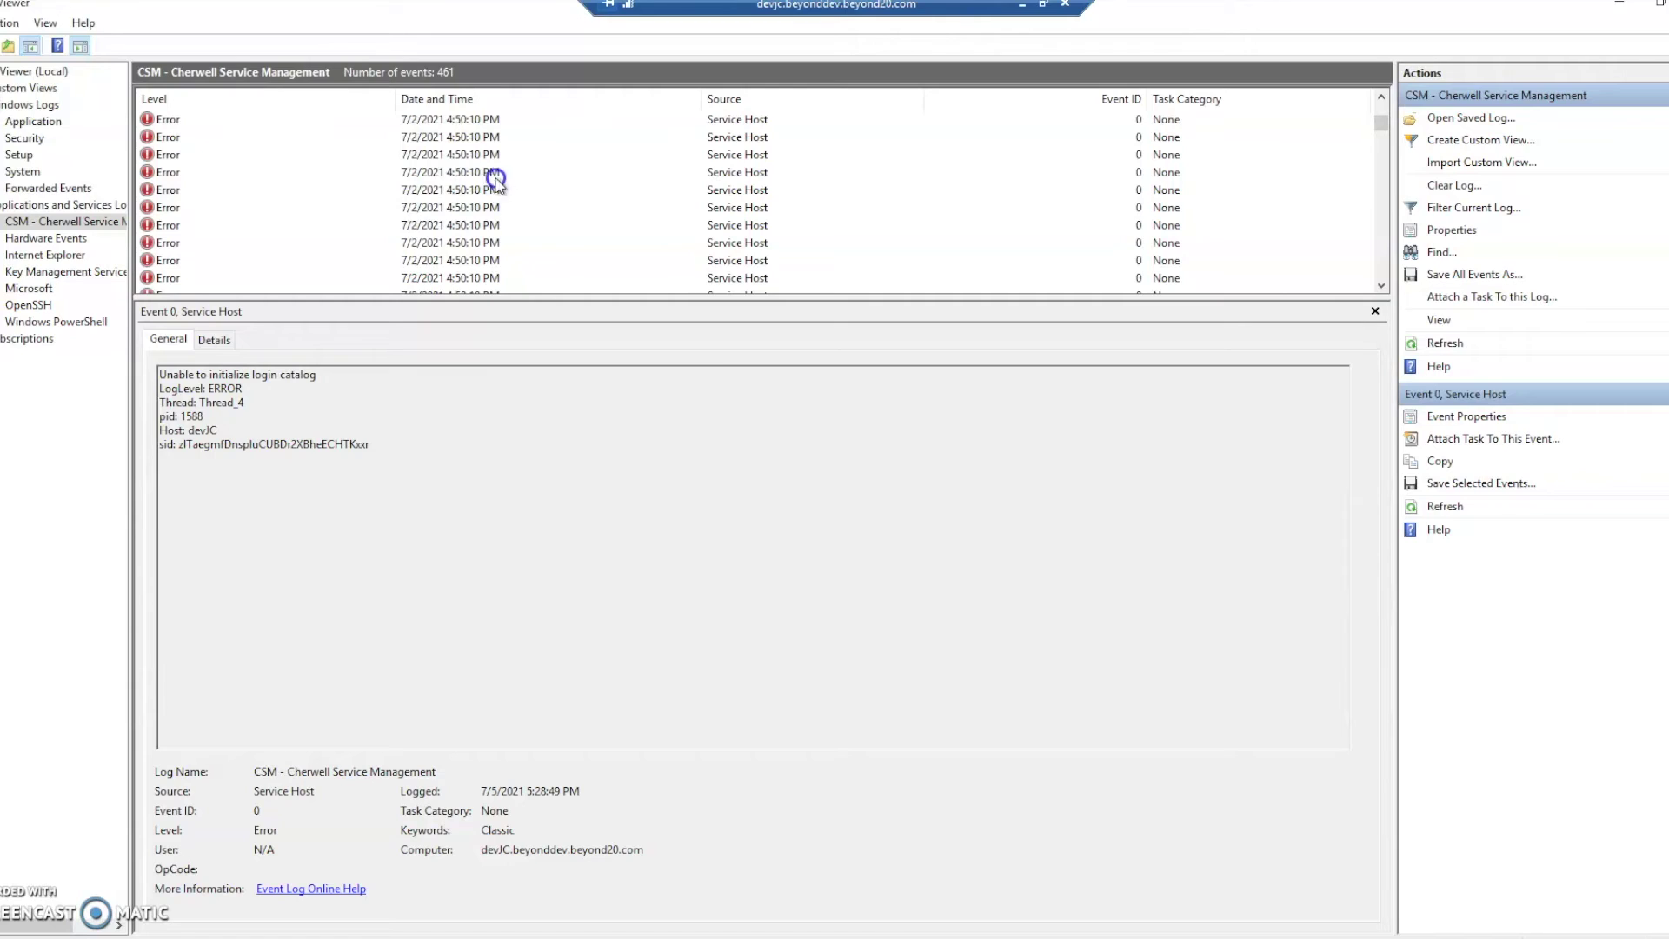
pyautogui.scroll(2, 522, 201)
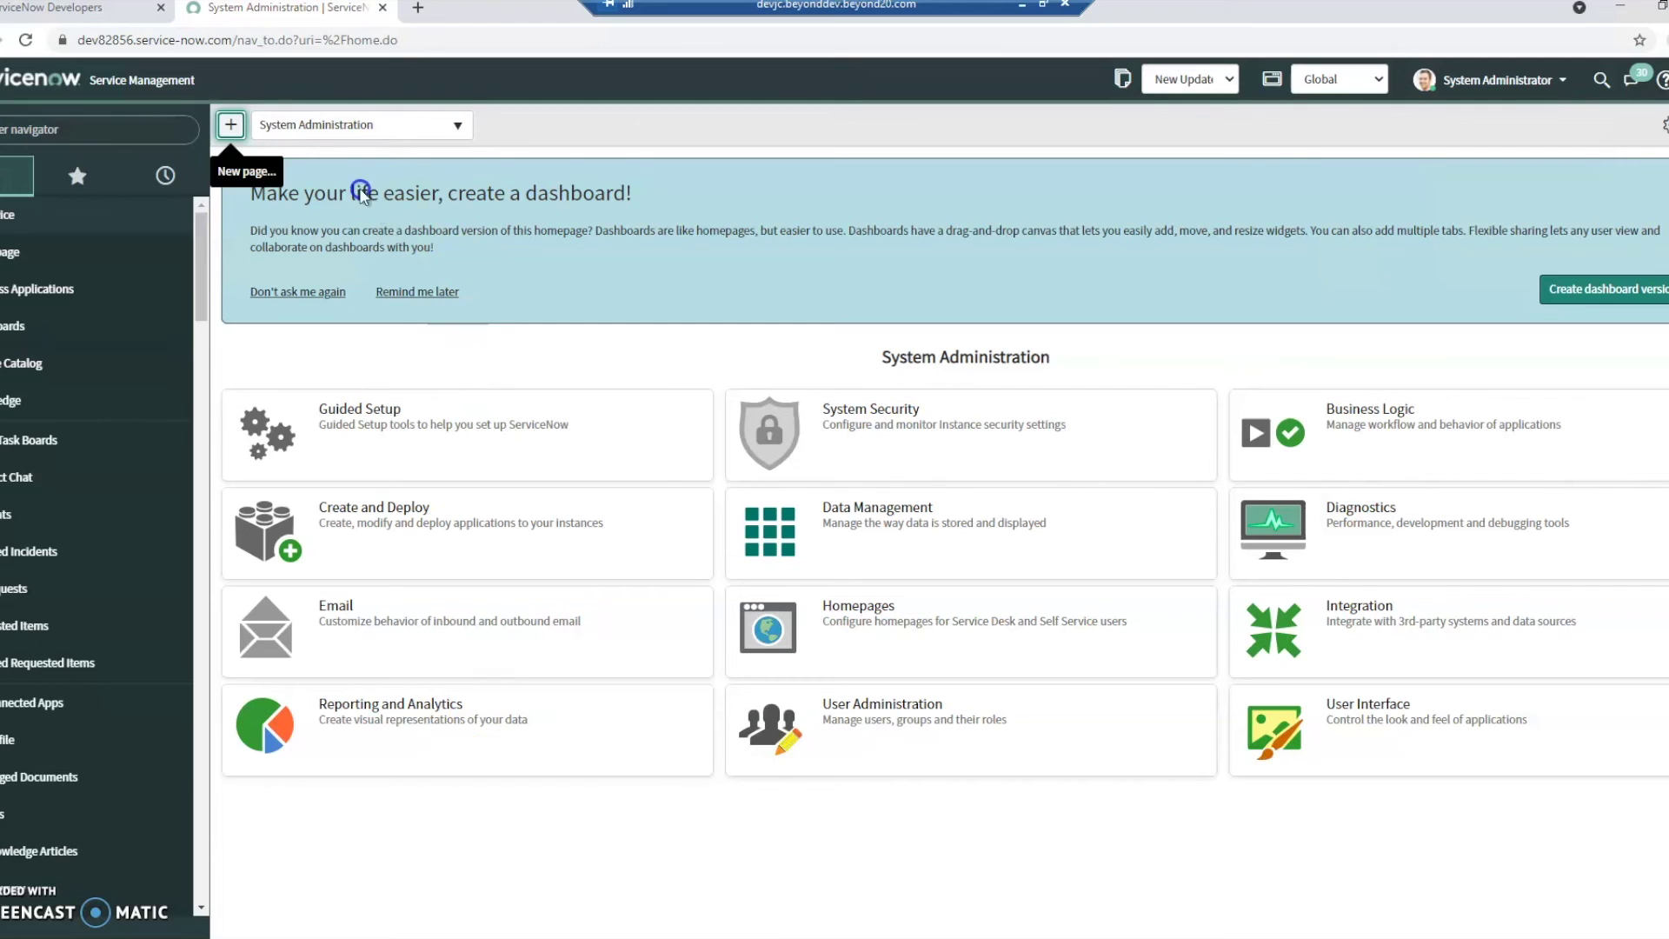
# Step: Filter the application navigator for 'system logs' and open the System Logs Emails list
pyautogui.click(55, 126)
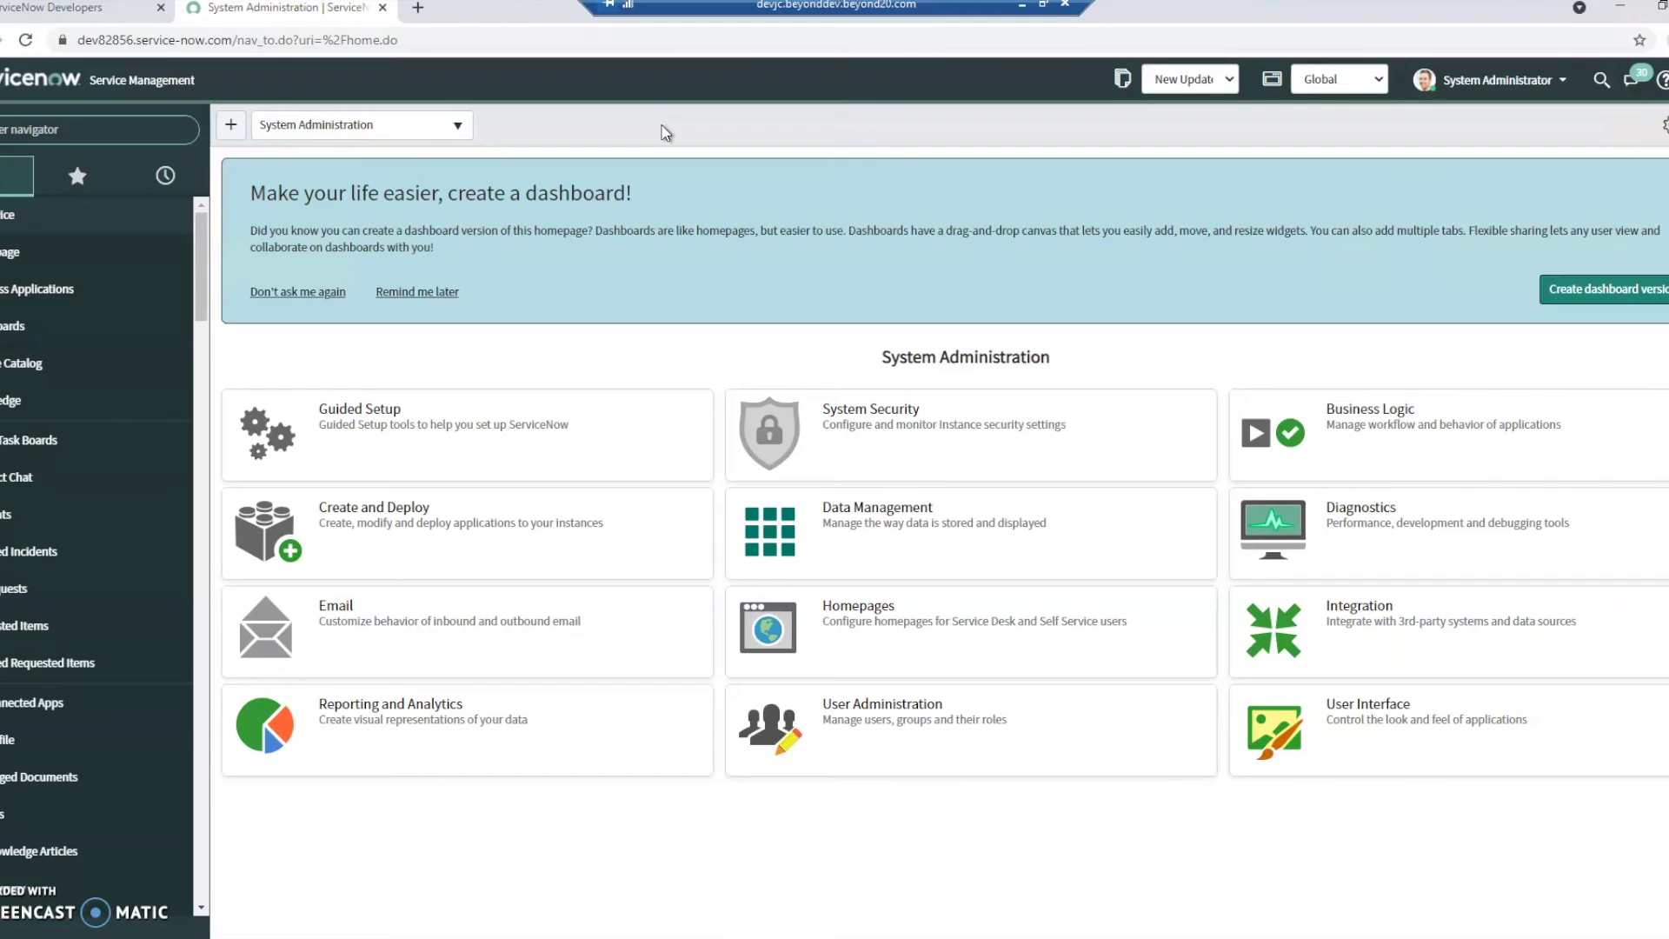
pyautogui.write('uystem logs')
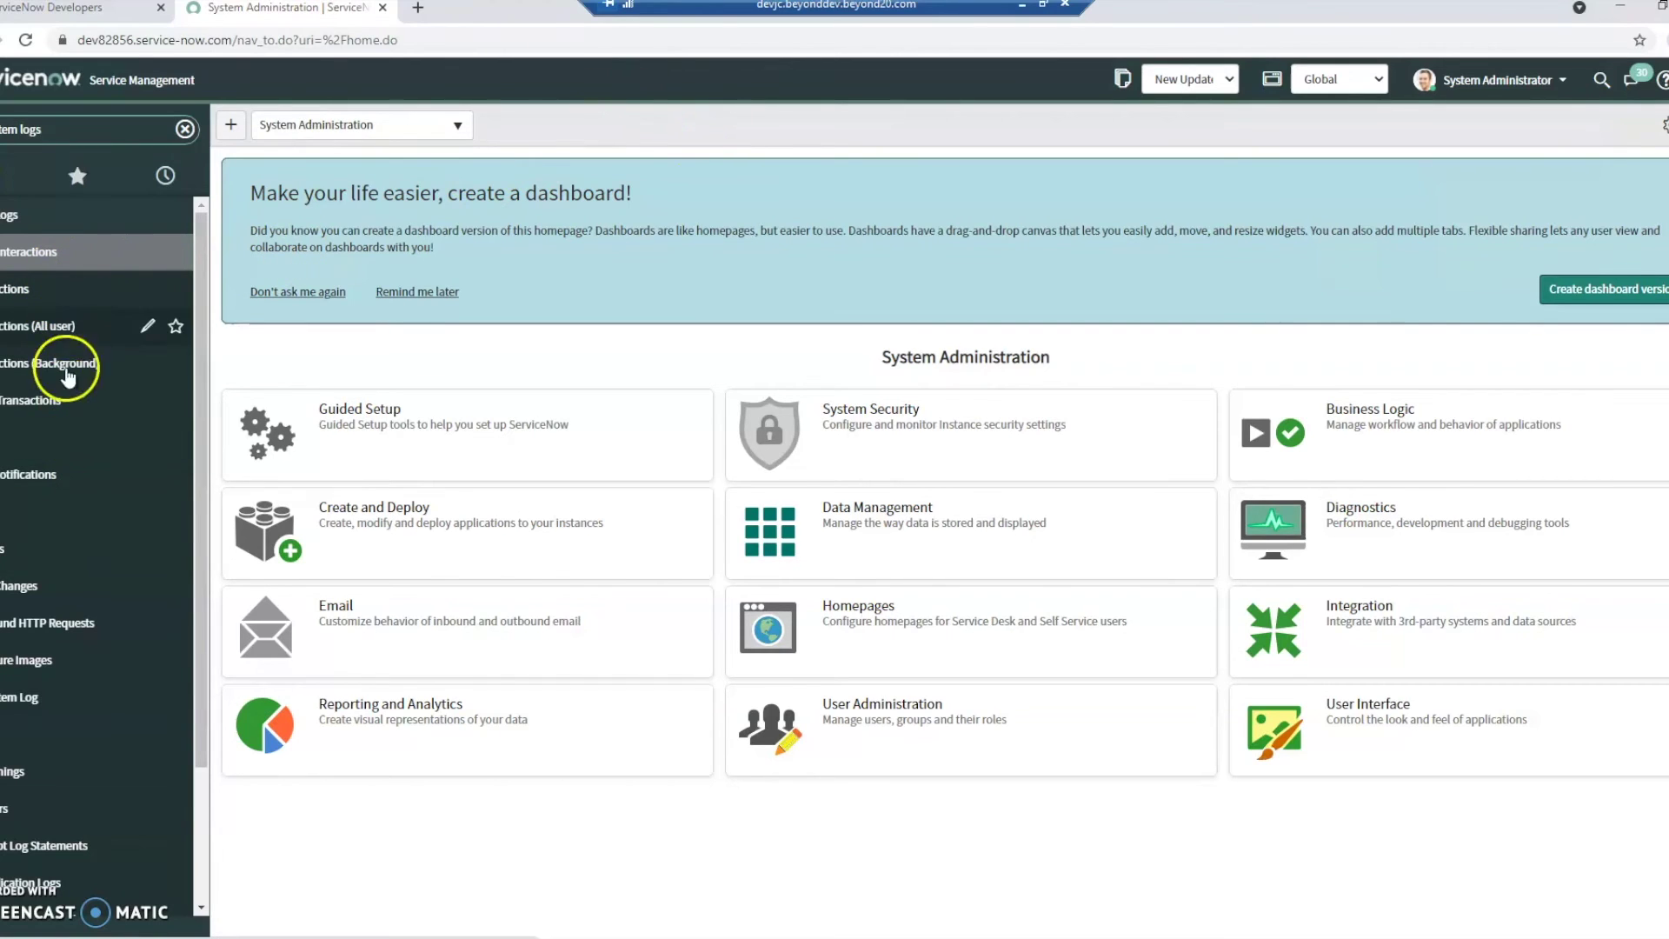
pyautogui.scroll(-2, 103, 596)
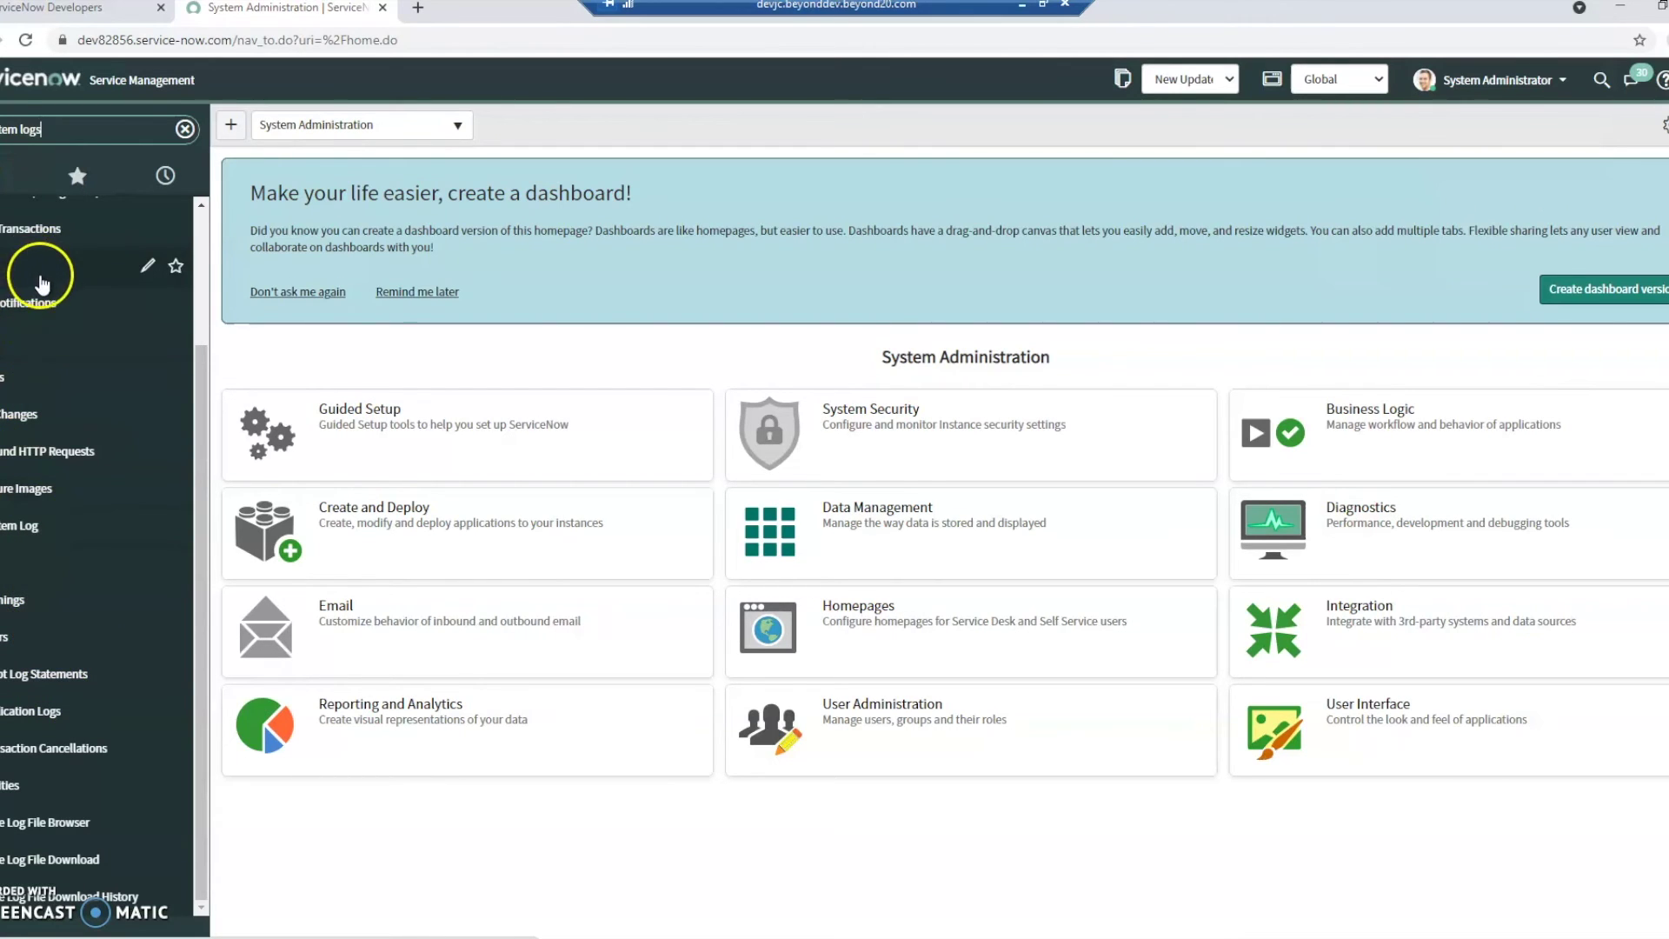
pyautogui.scroll(2, 43, 296)
pyautogui.scroll(-2, 26, 461)
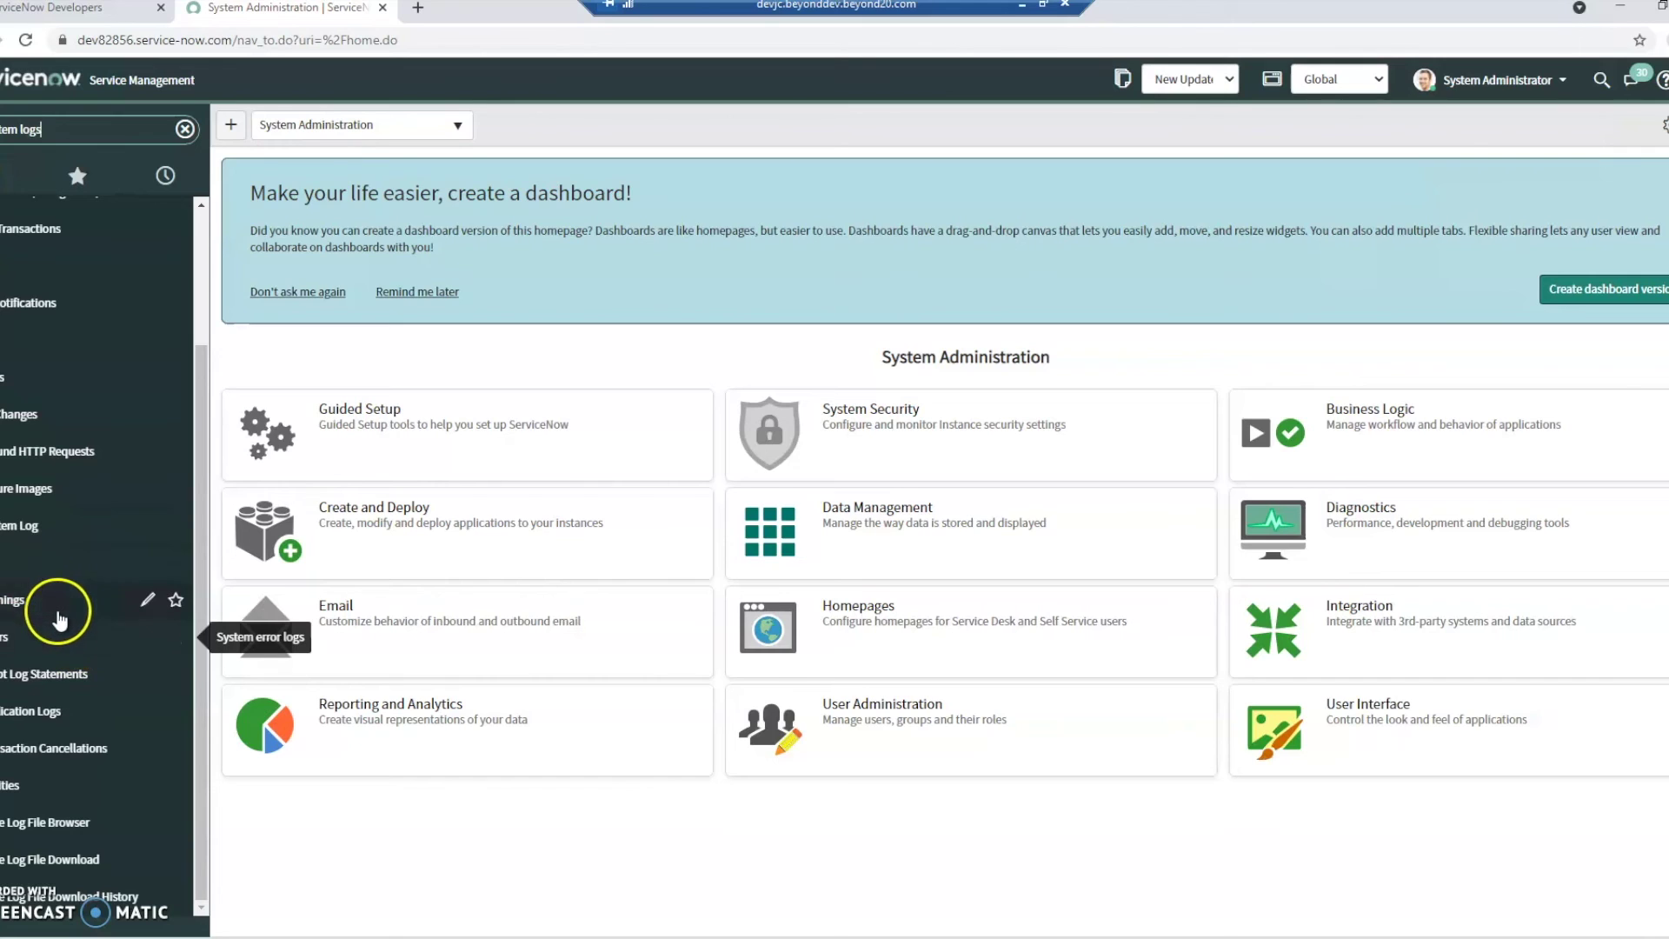
pyautogui.scroll(2, 74, 531)
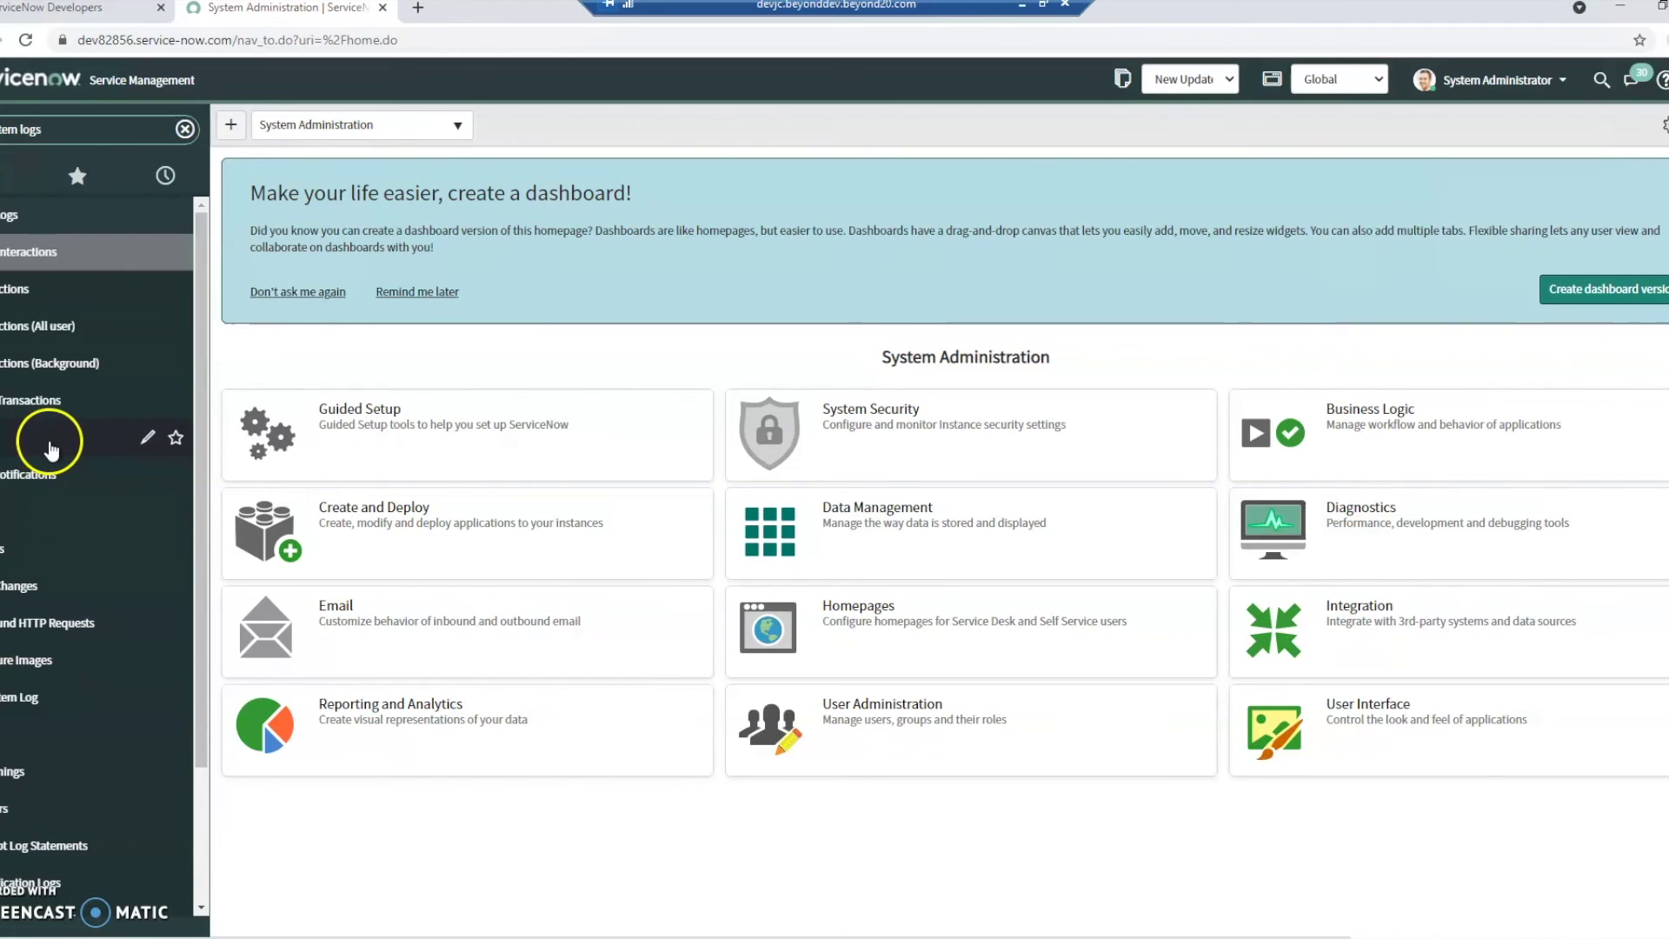
pyautogui.click(51, 448)
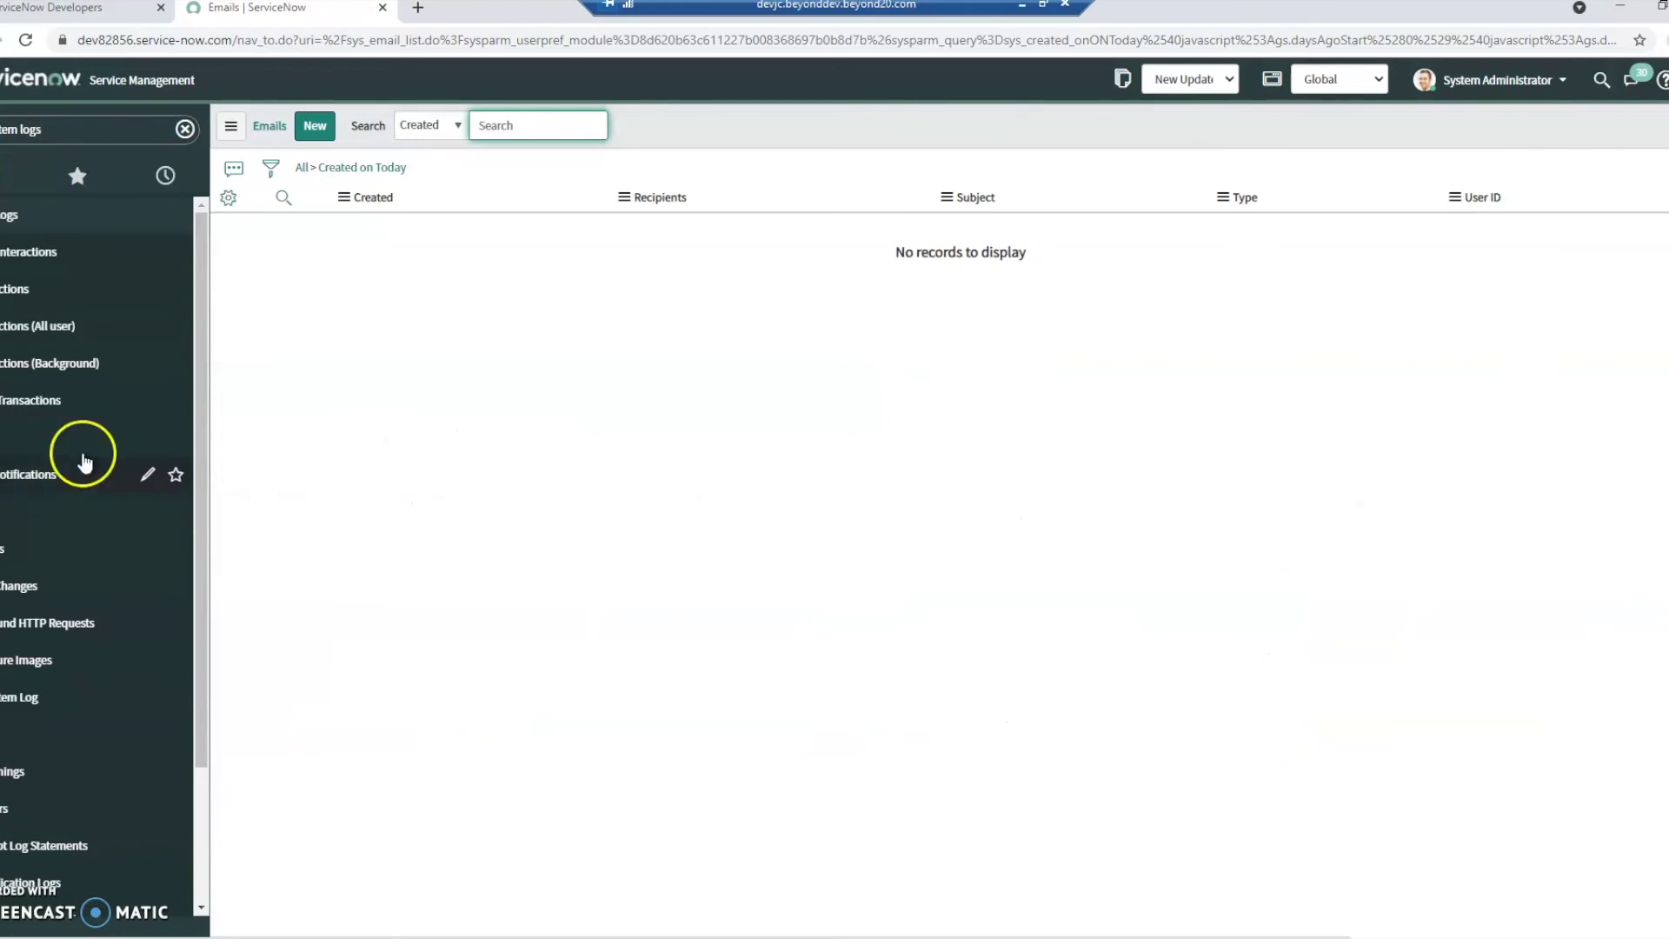
# Step: Remove the Created on Today filter to list all 357 emails, then open Client Transactions
pyautogui.click(302, 168)
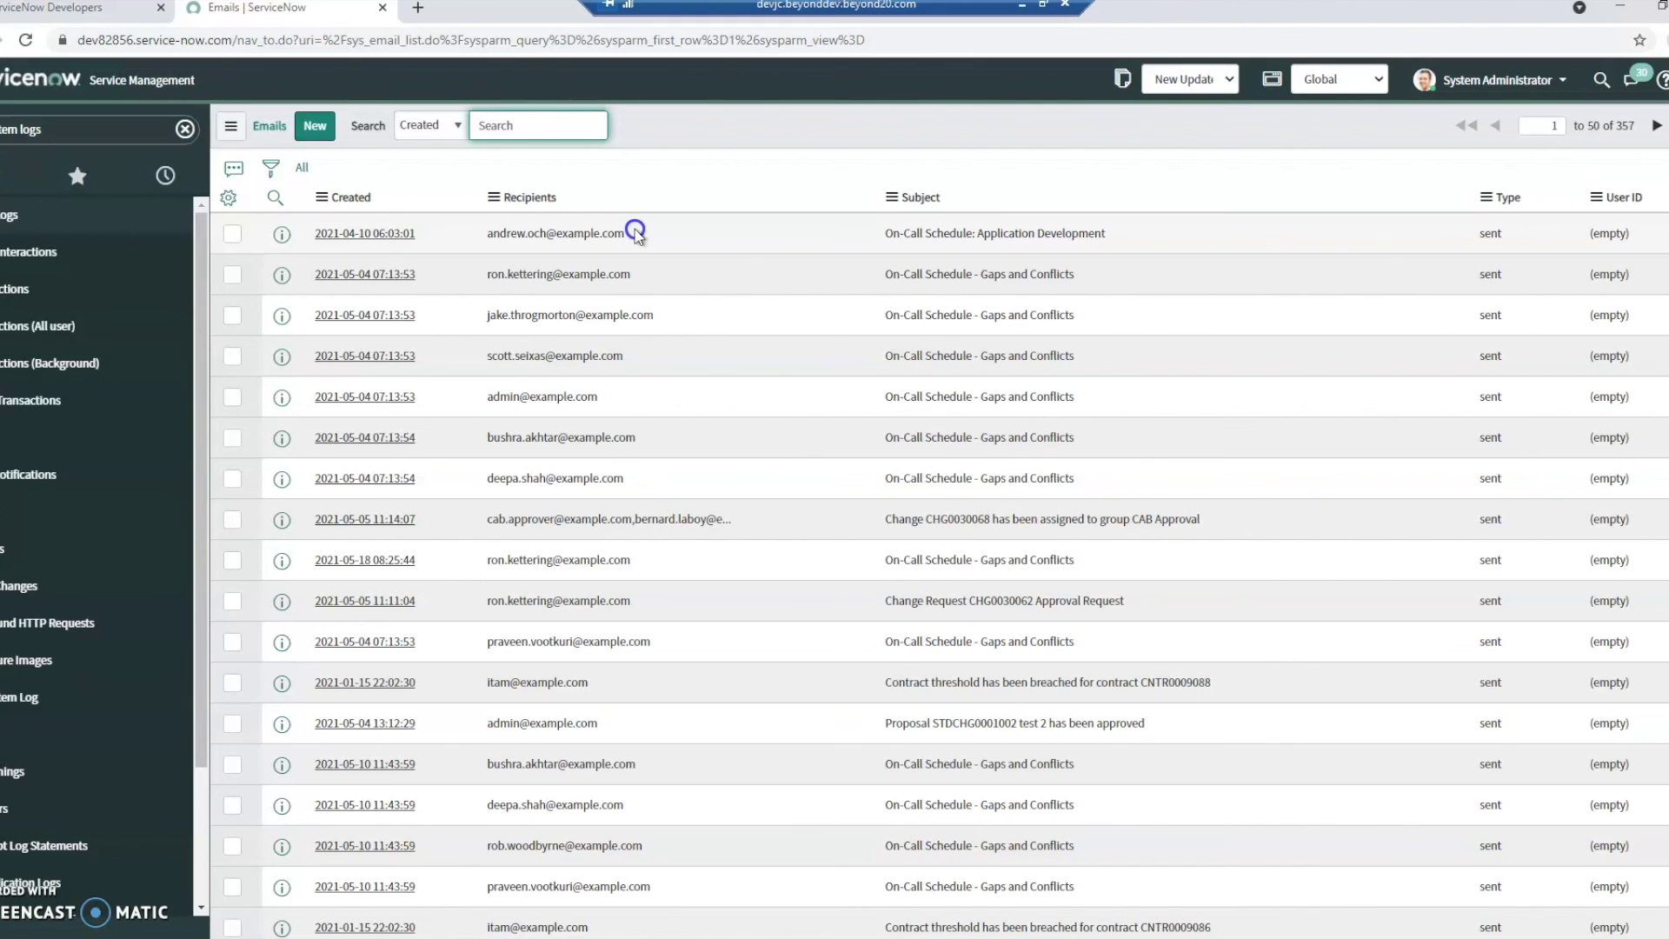
pyautogui.click(59, 409)
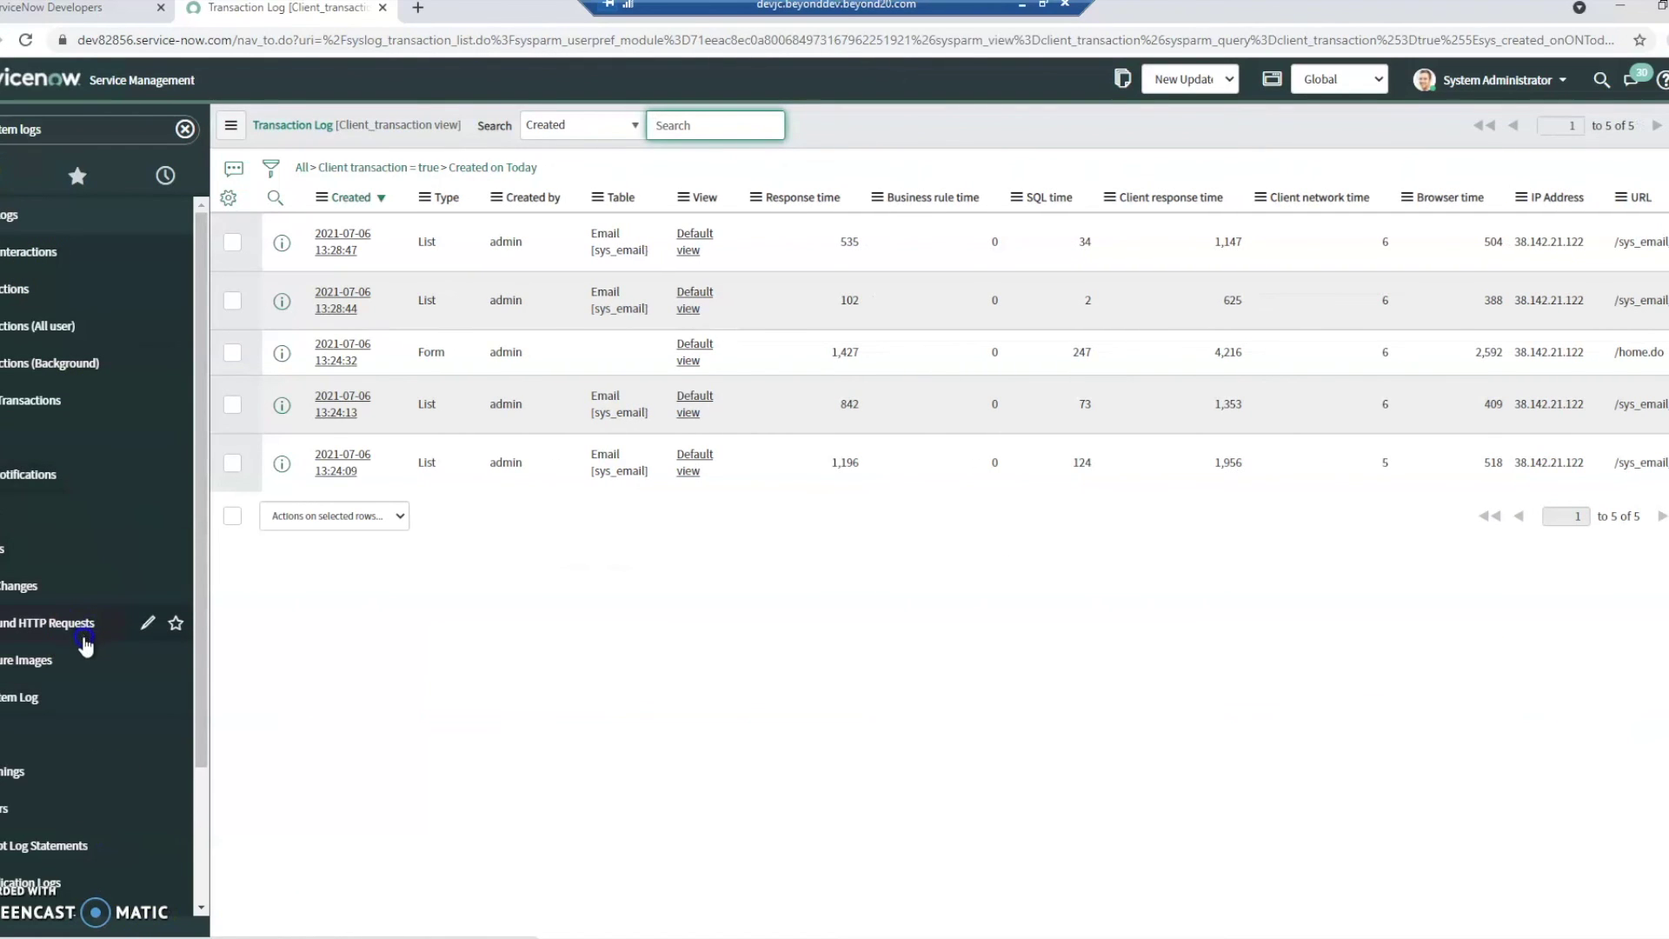
# Step: Scroll through the System Logs modules while the 5 client transactions from today are listed
pyautogui.scroll(-2, 84, 643)
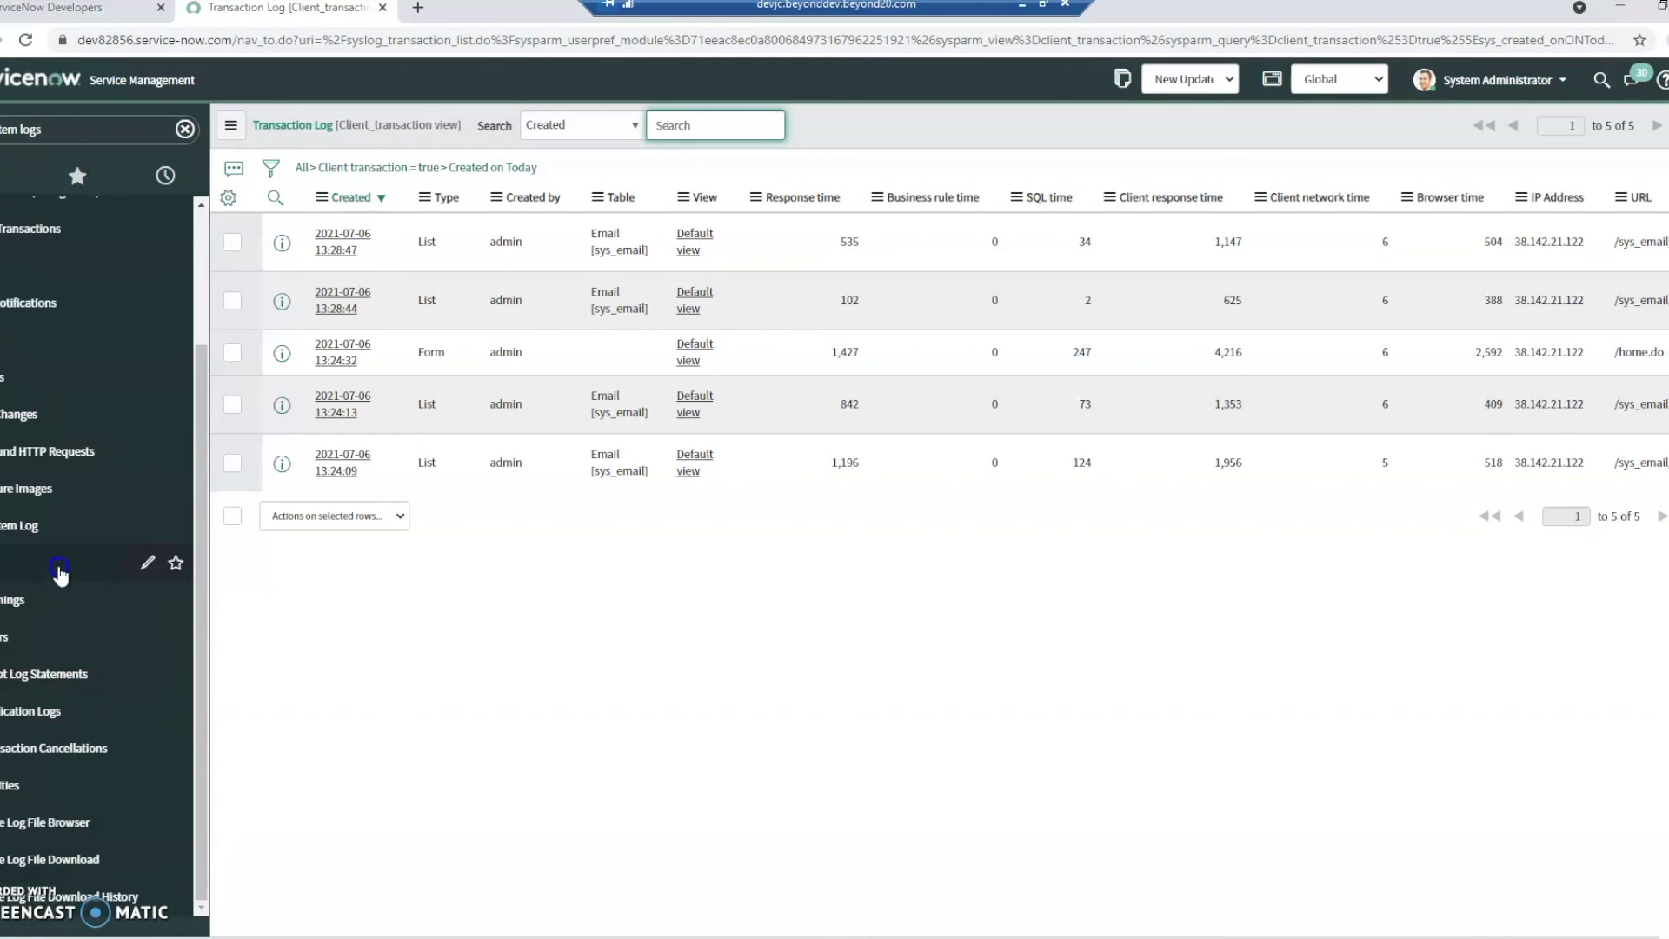
pyautogui.scroll(2, 58, 597)
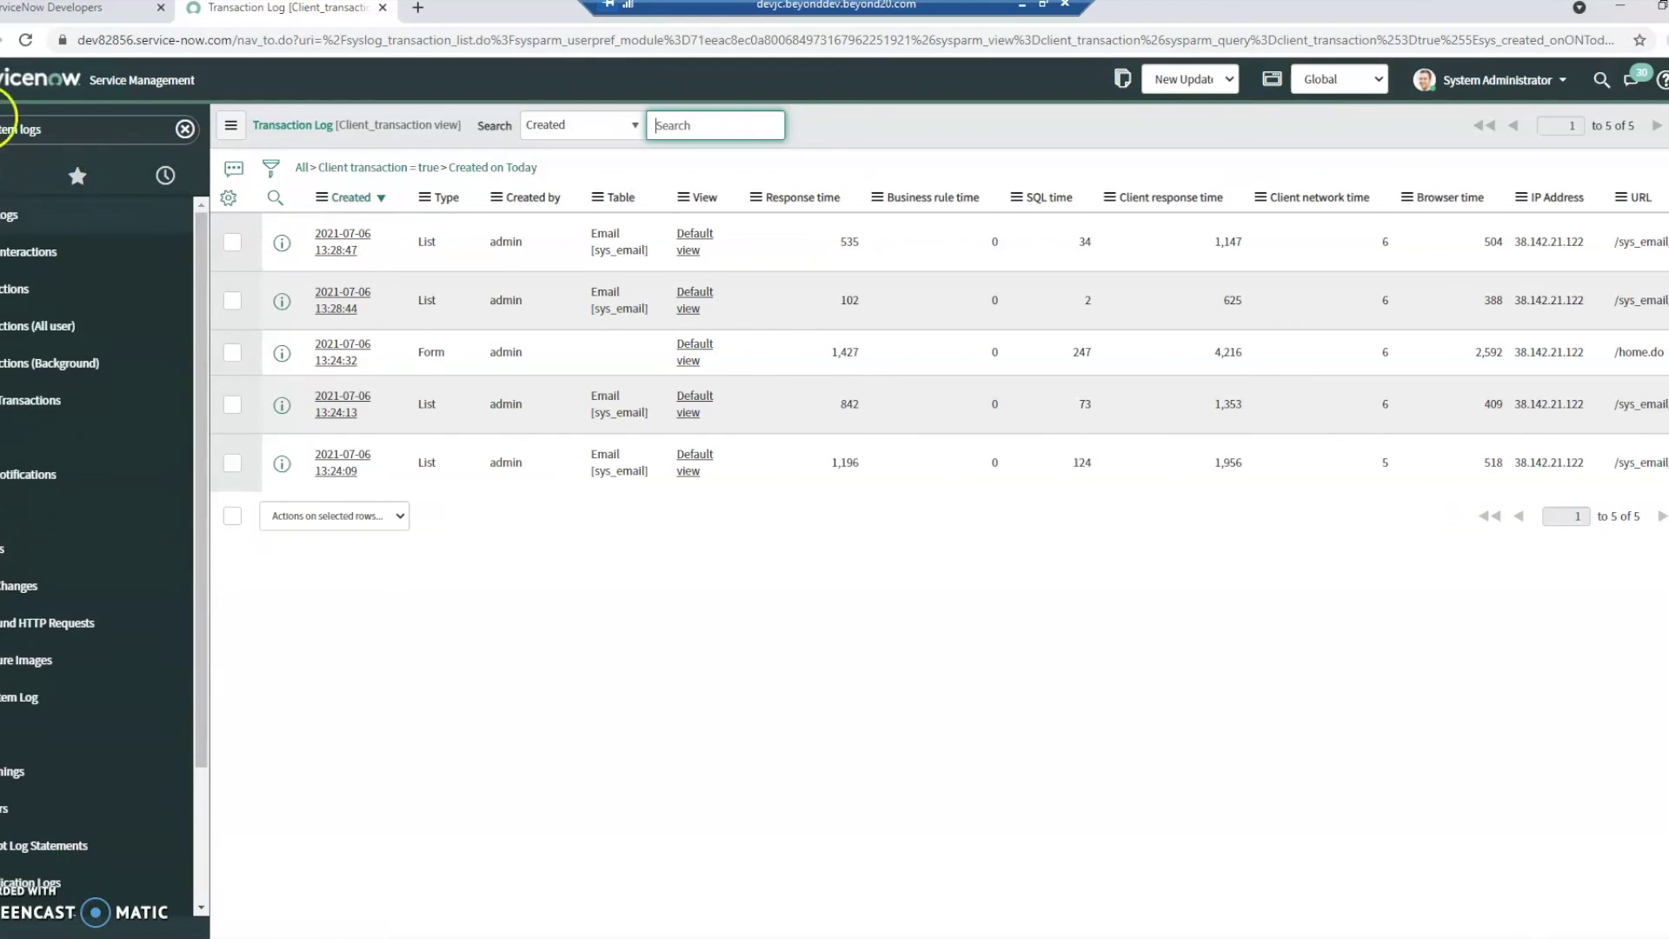
pyautogui.scroll(-2, 83, 398)
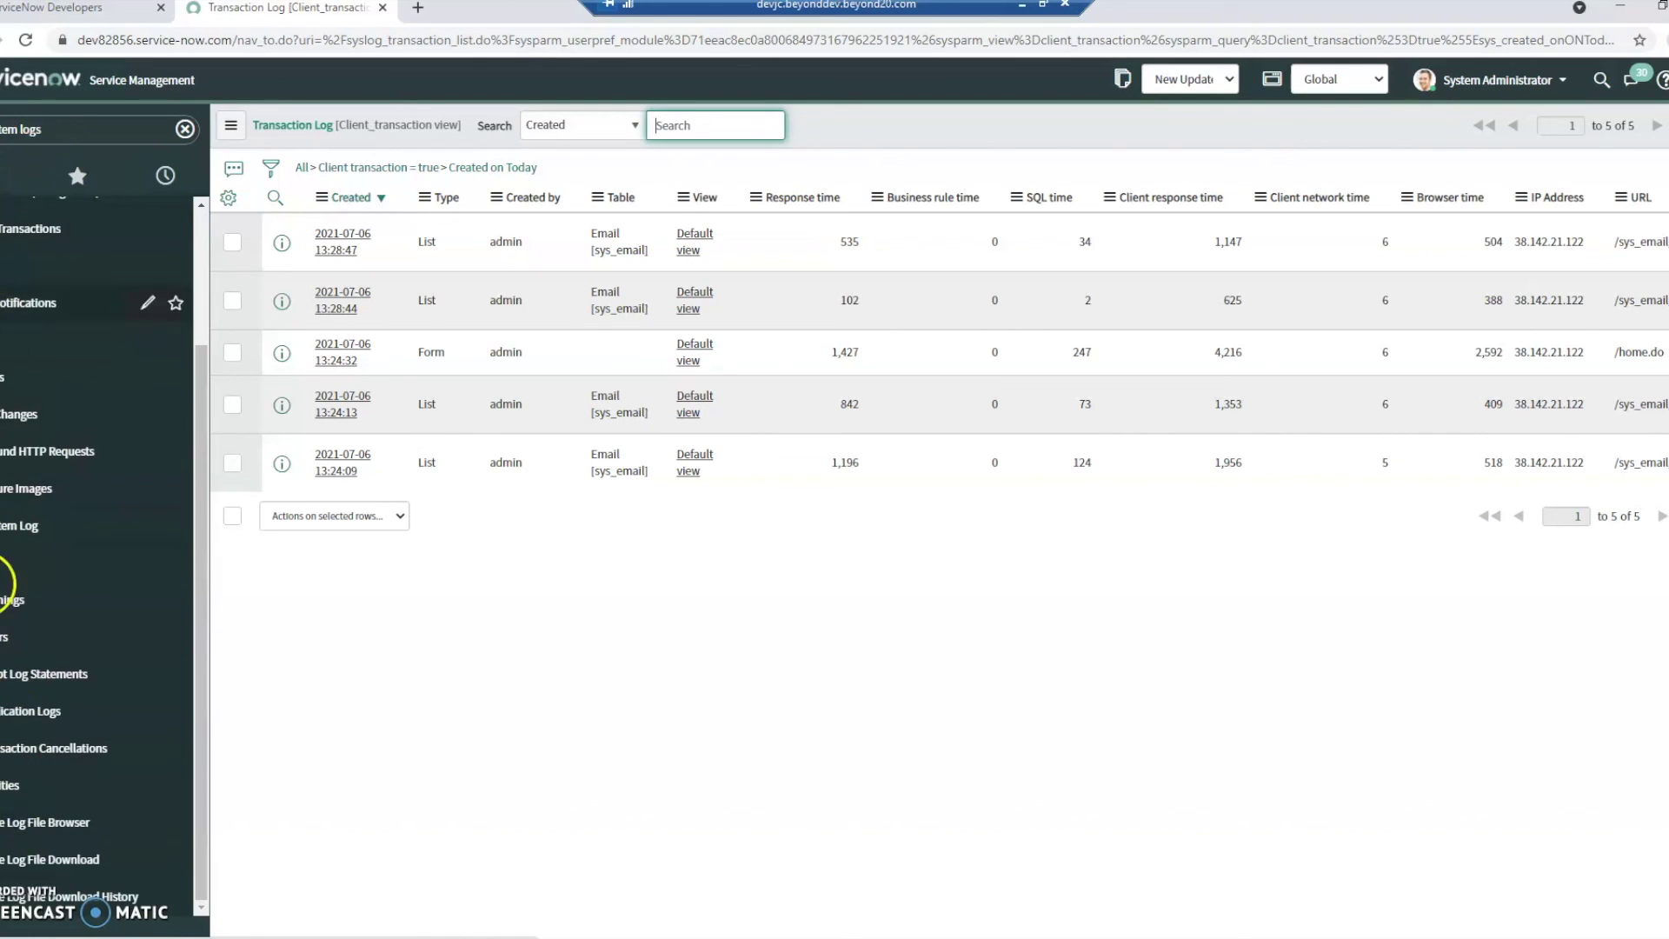
pyautogui.scroll(2, 68, 557)
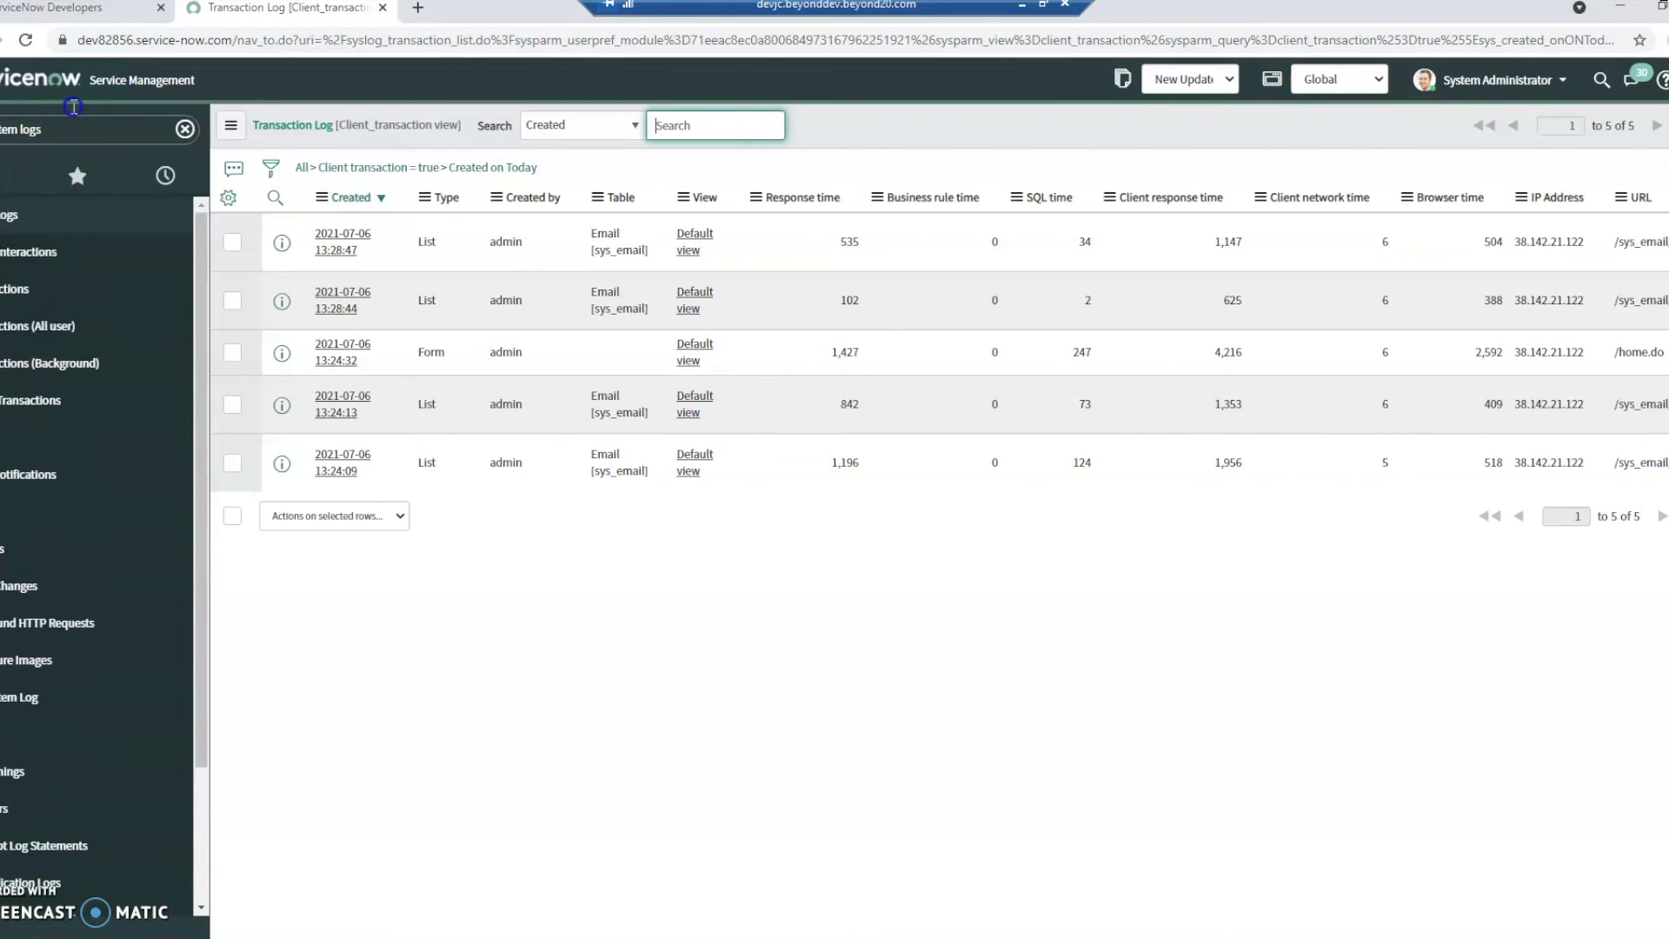